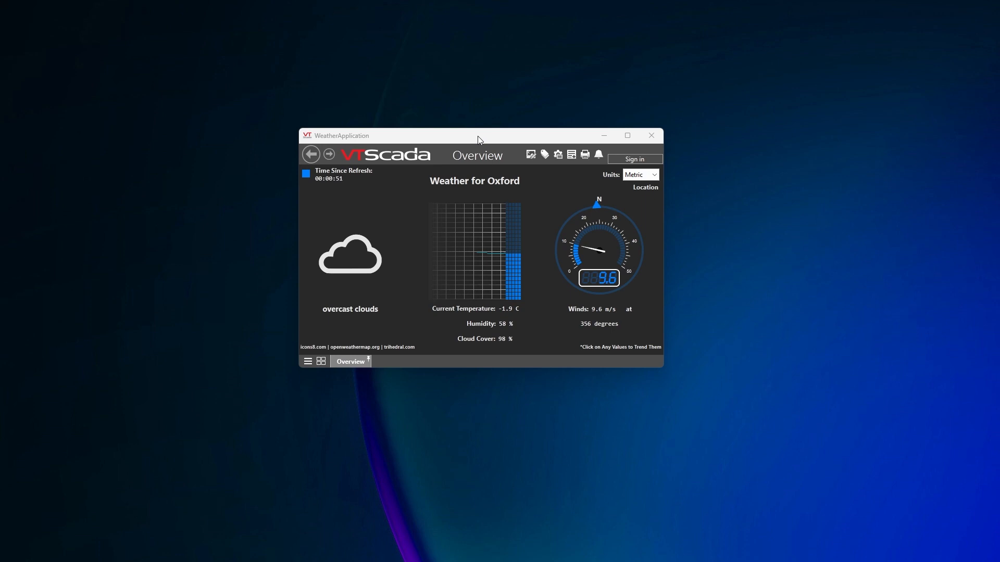
- Browse the tags under City1's API_Driver and examine the windSpeed tag's Daily_Wind_Analysis statistics, including Maximum Today
left_click(546, 154)
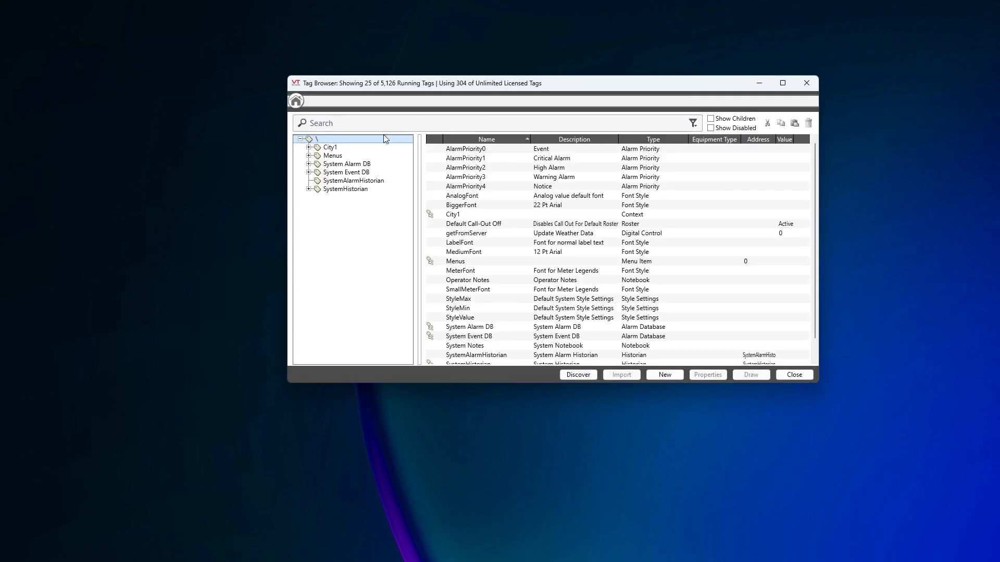
left_click(337, 148)
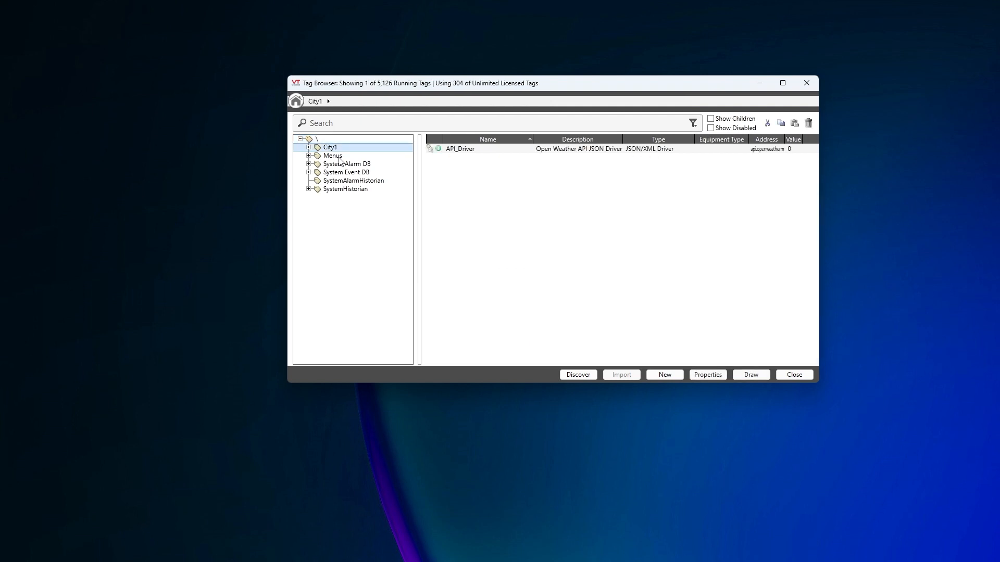
double_click(467, 152)
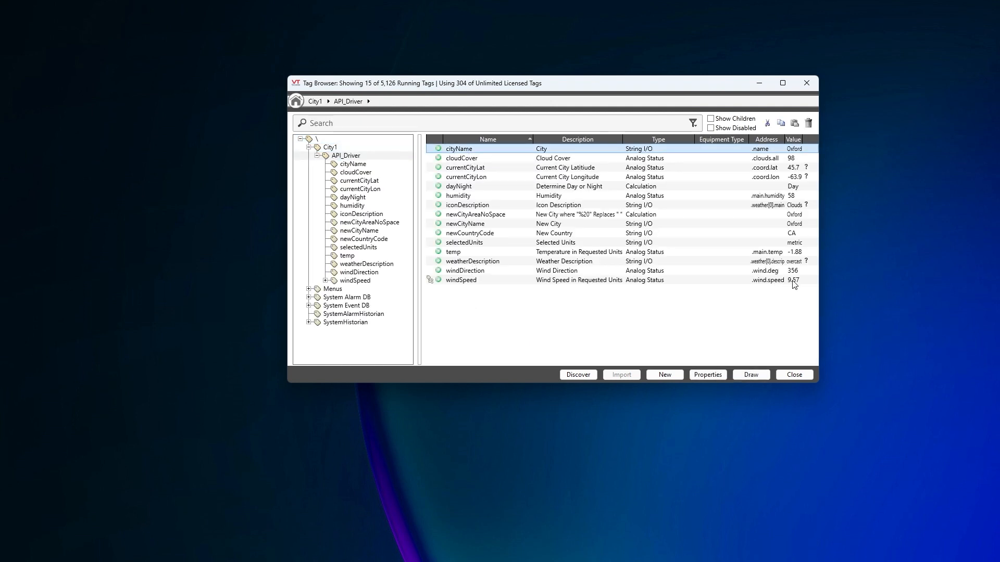
double_click(458, 281)
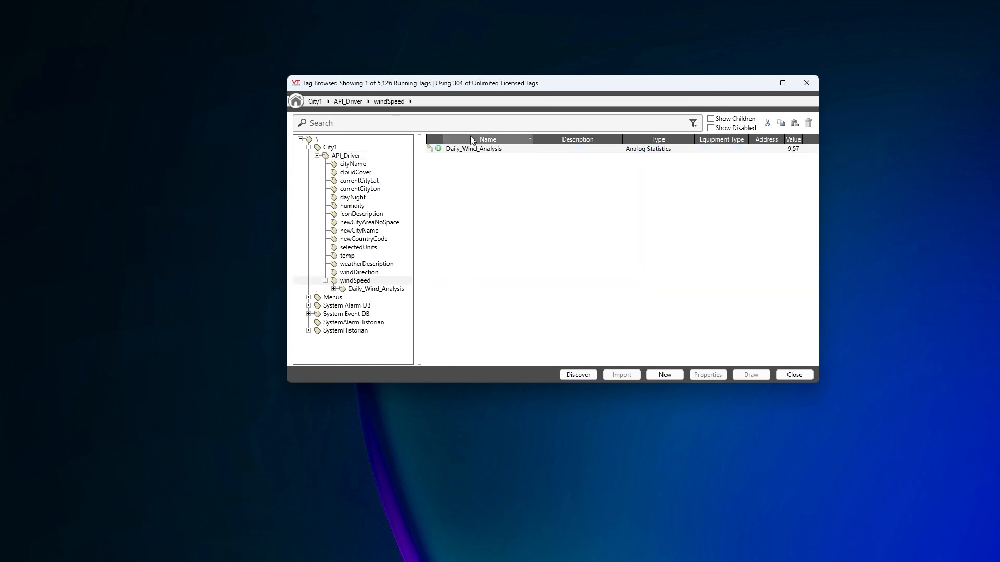
double_click(472, 150)
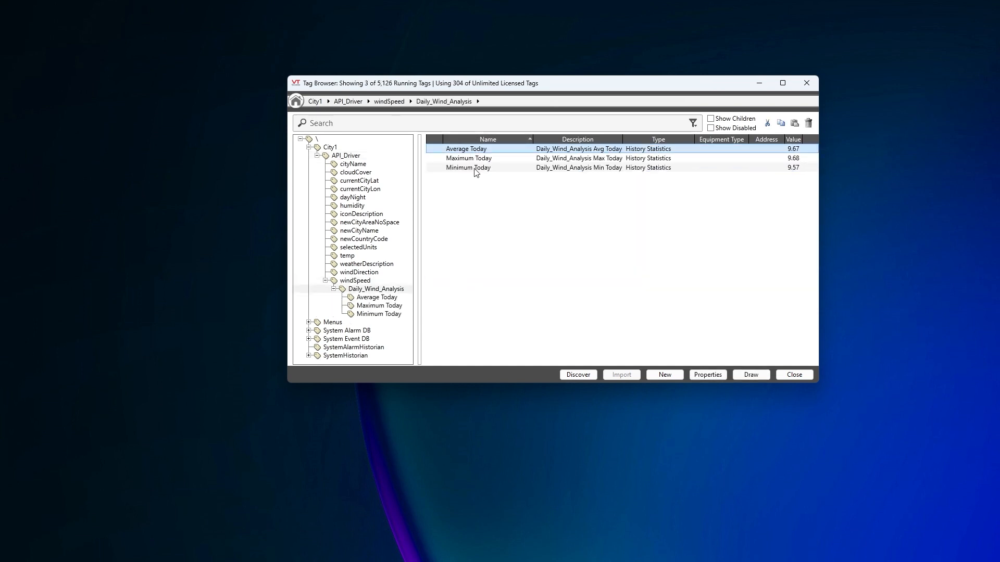
left_click(484, 160)
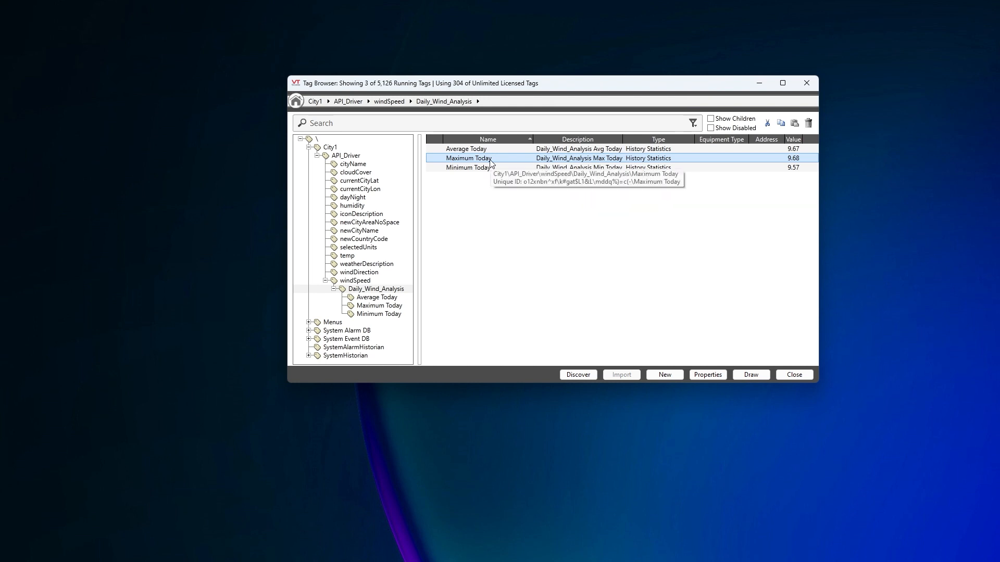
- Create a Context tag named V_Modbus at the root of the tag tree
left_click(317, 139)
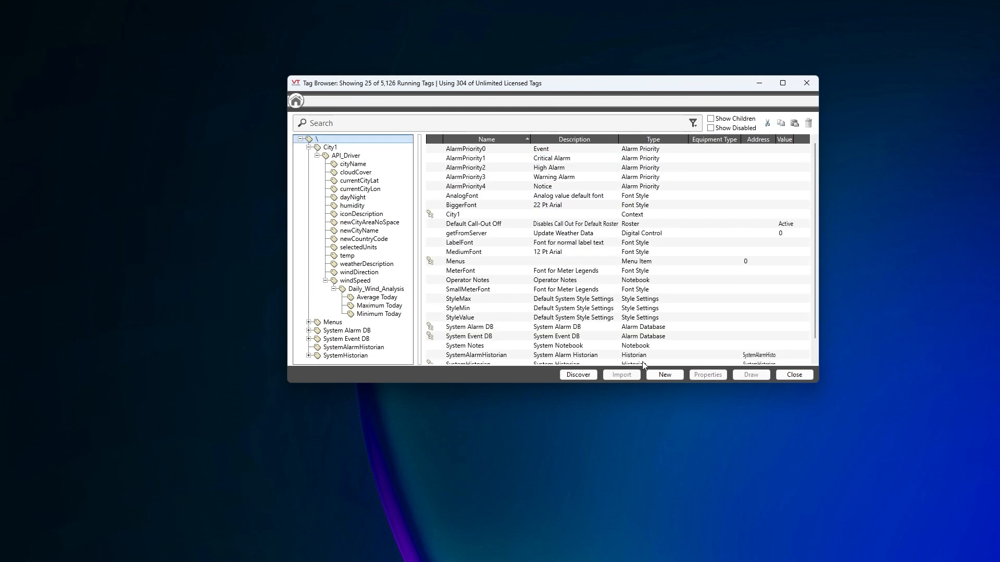
left_click(664, 375)
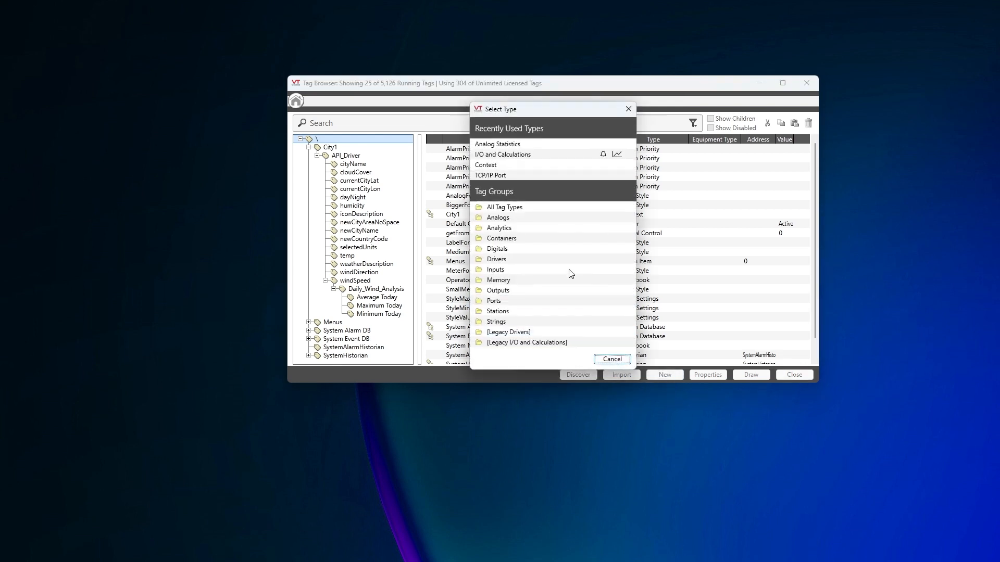
left_click(513, 241)
left_click(499, 166)
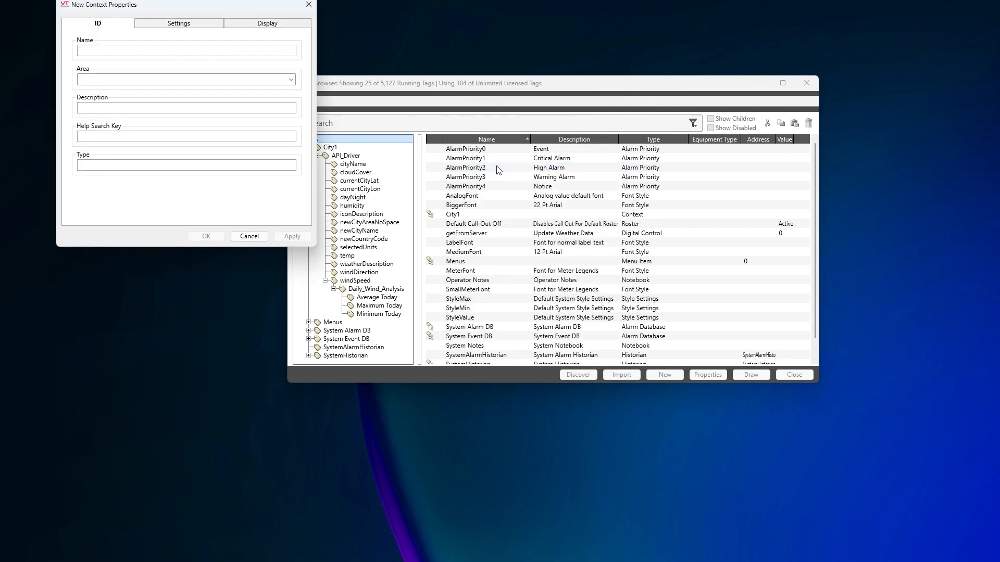
left_click_drag(185, 6, 528, 93)
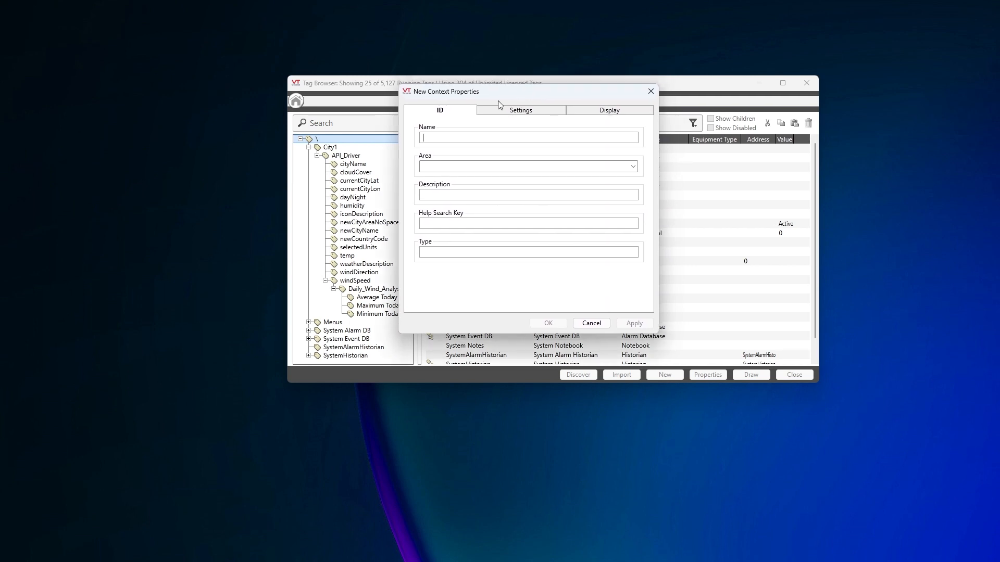
type("V_Mod")
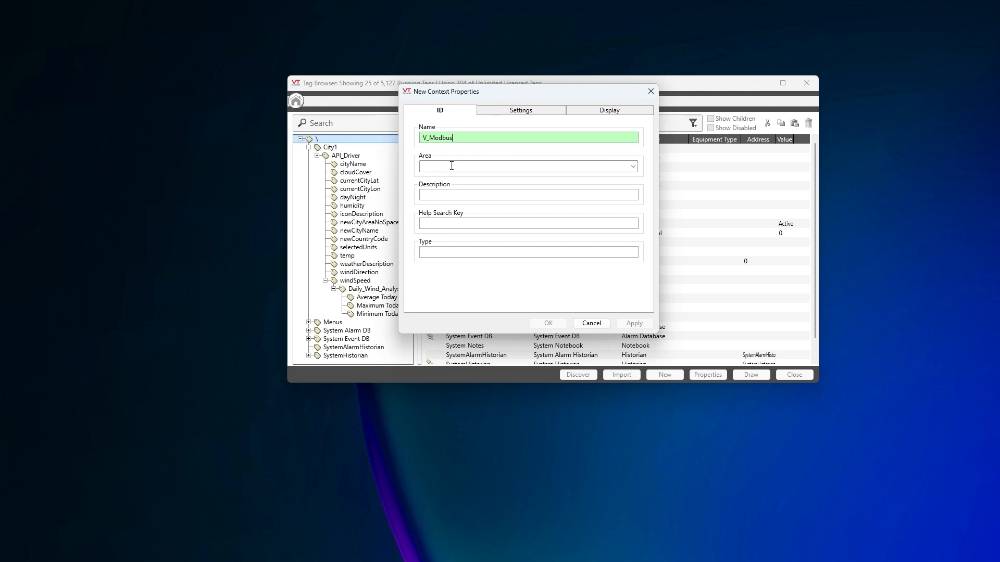
type("bus")
key("Tab")
left_click(541, 323)
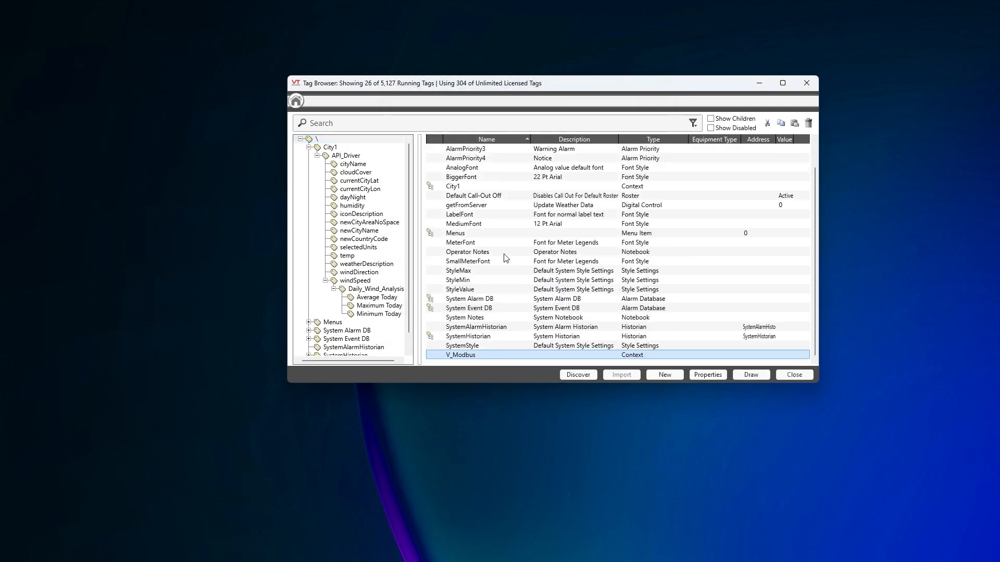
- Add a TCP/IP Port child tag named V_Modbus_port under V_Modbus, with port number 502 and no address
right_click(469, 359)
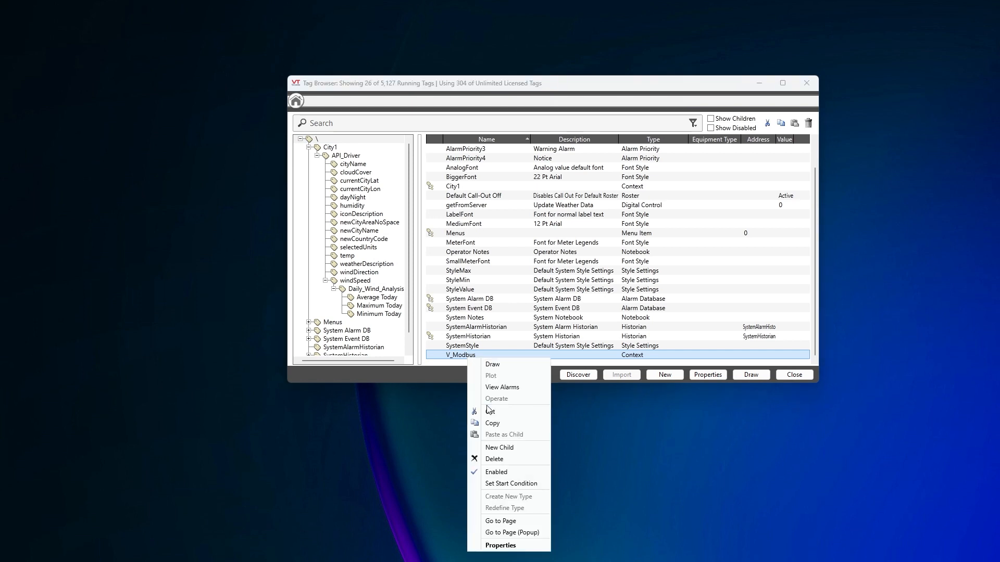
left_click(499, 448)
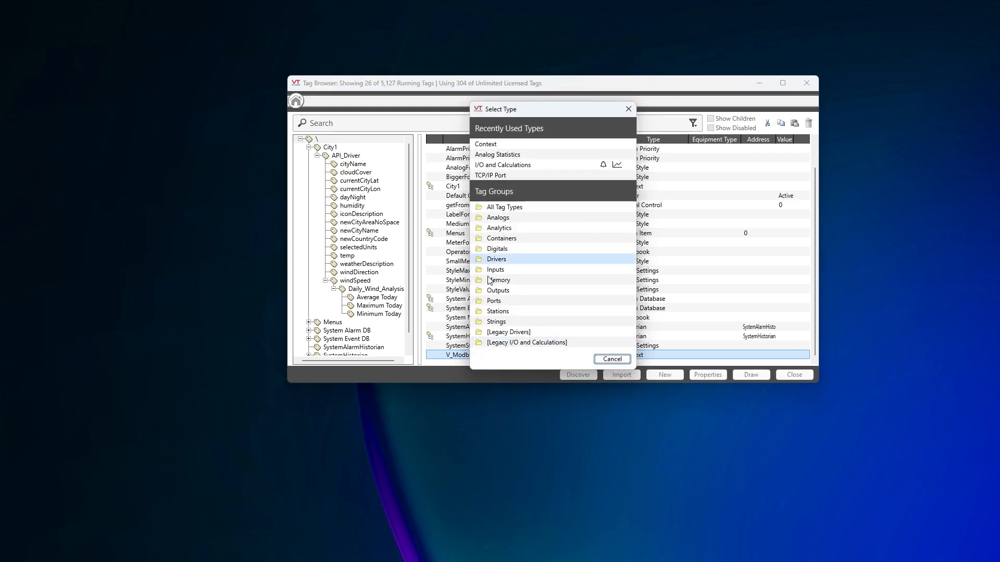
left_click(495, 302)
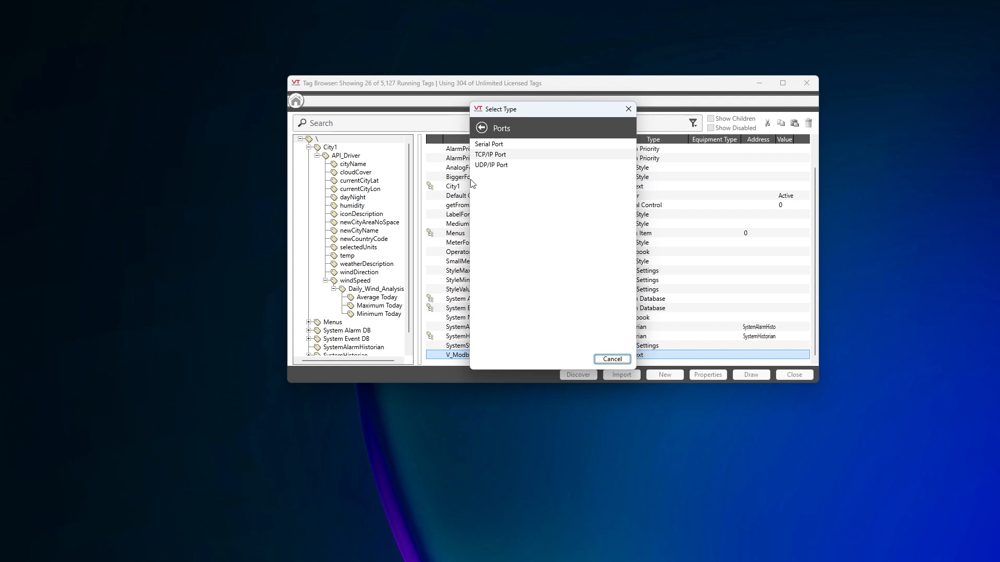
left_click(485, 155)
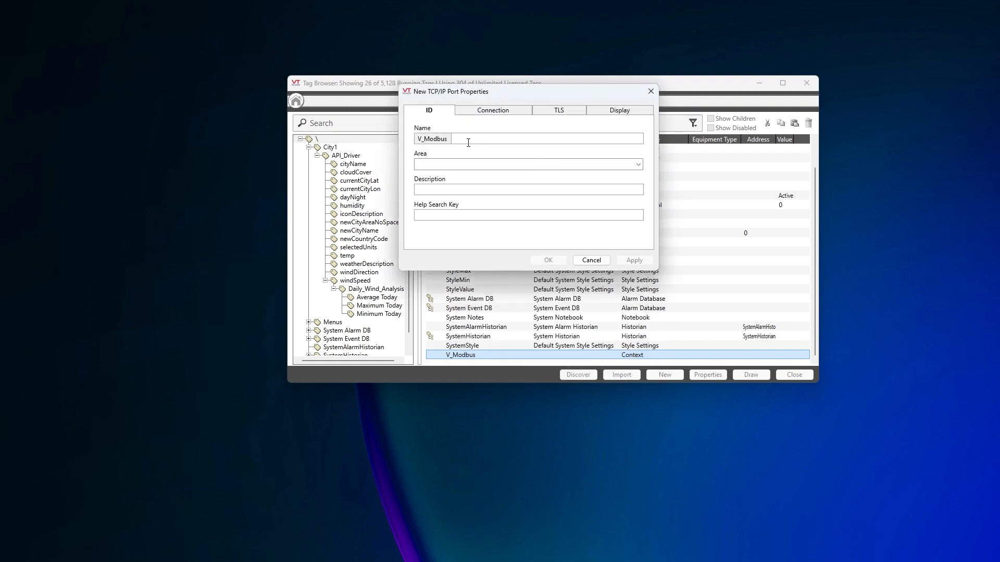
type("V_Modbus_port")
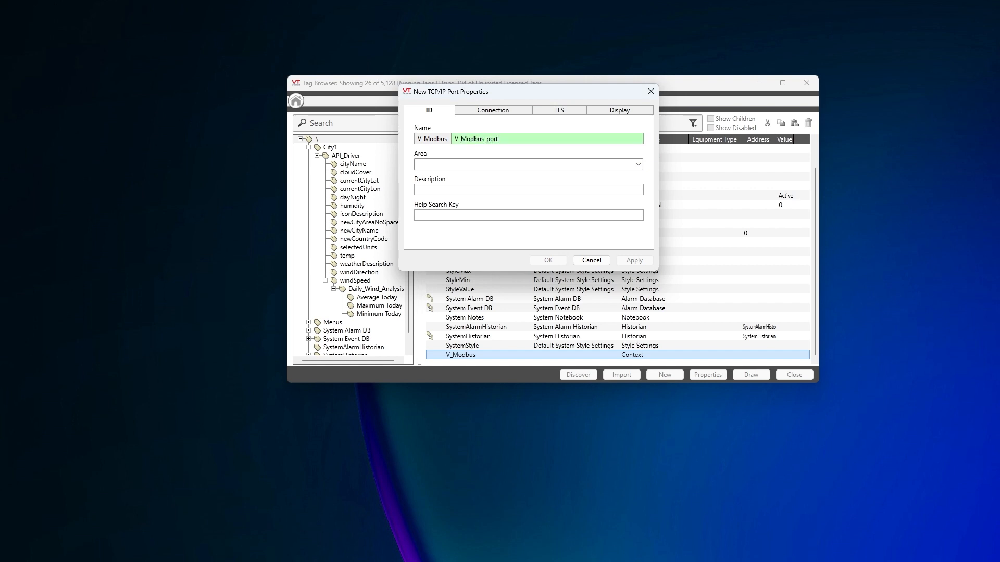
left_click(503, 113)
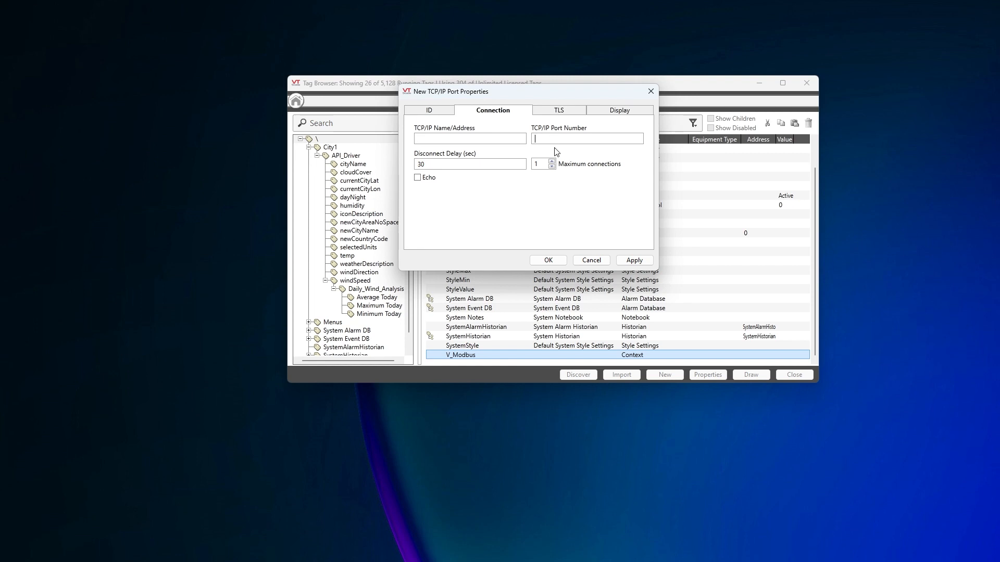
type("502")
key("Tab")
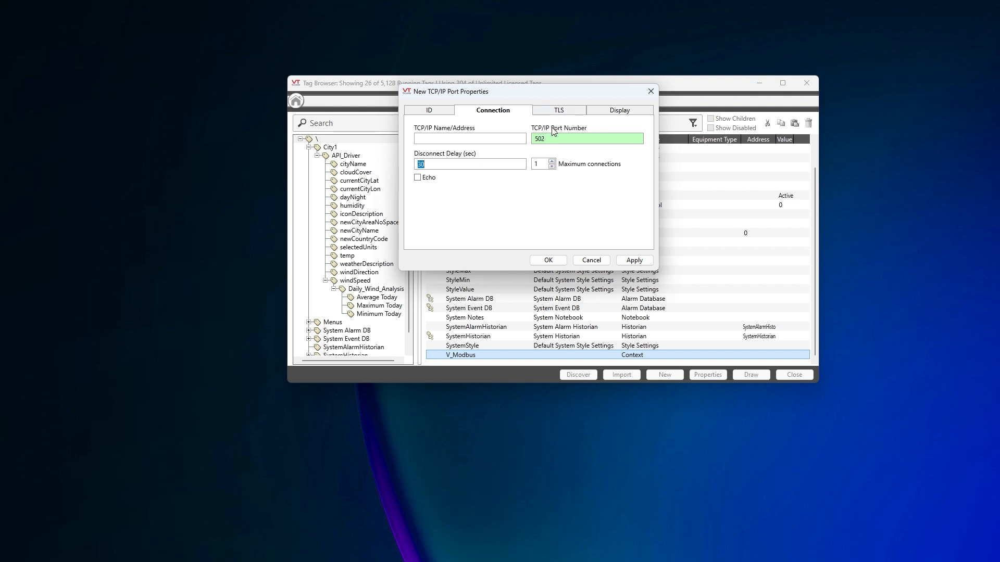
left_click(563, 266)
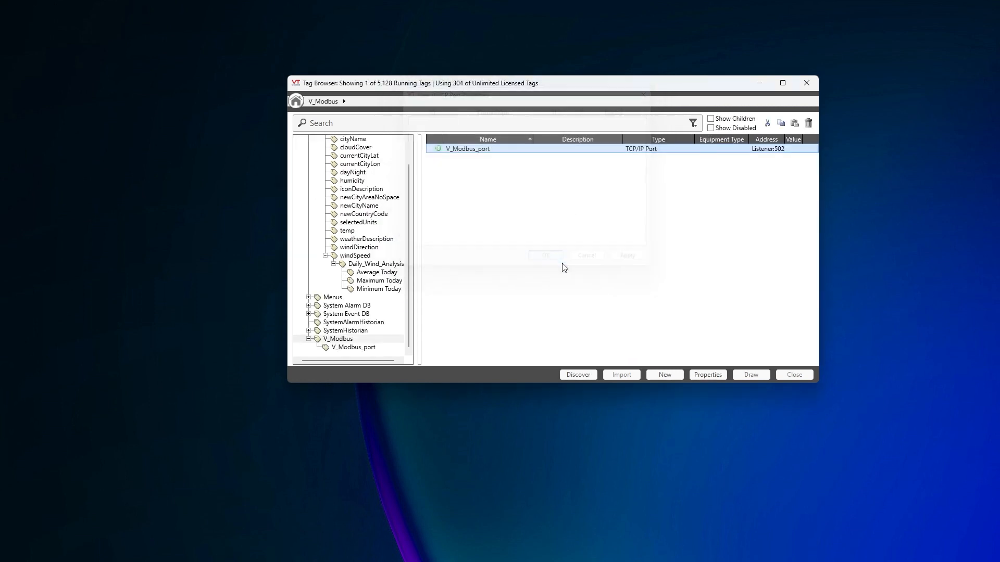
- Start a Modbus Compatible Device child tag under V_Modbus_port and name it V_Modbus_Driver
right_click(470, 150)
left_click(500, 242)
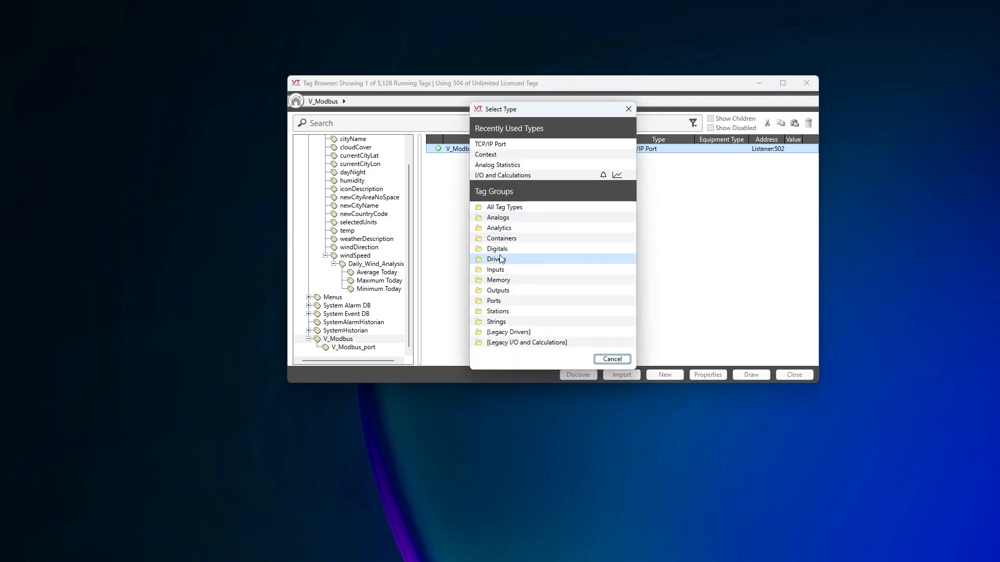
left_click(500, 259)
scroll(506, 281, "down", 1)
scroll(507, 281, "down", 1)
left_click(503, 321)
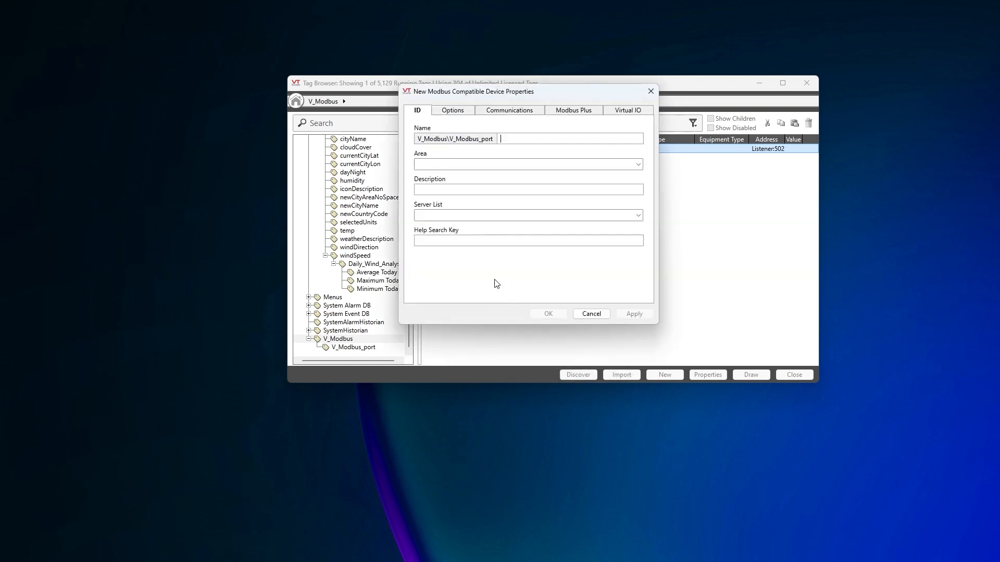
type("V_Mod")
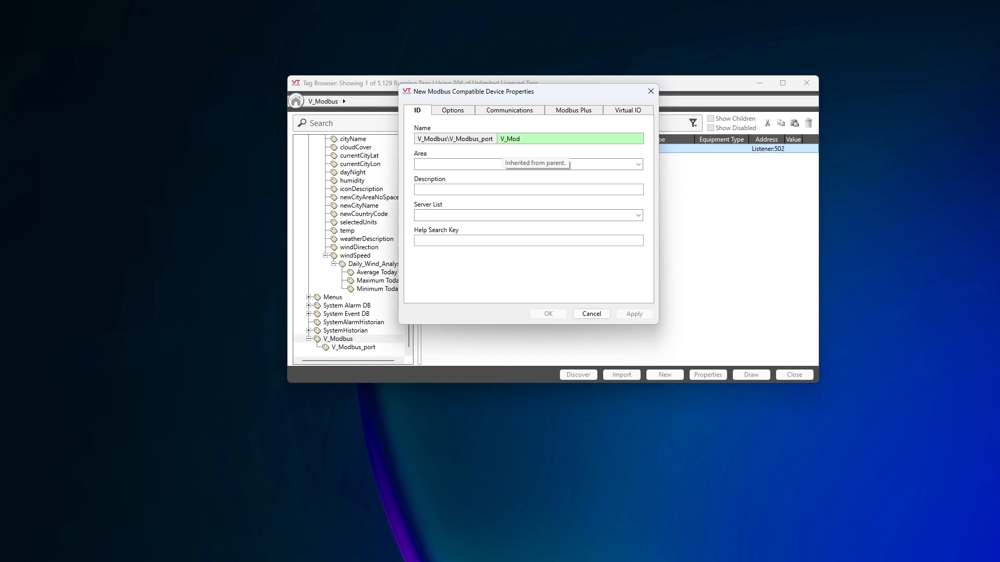
type("bus_Driver")
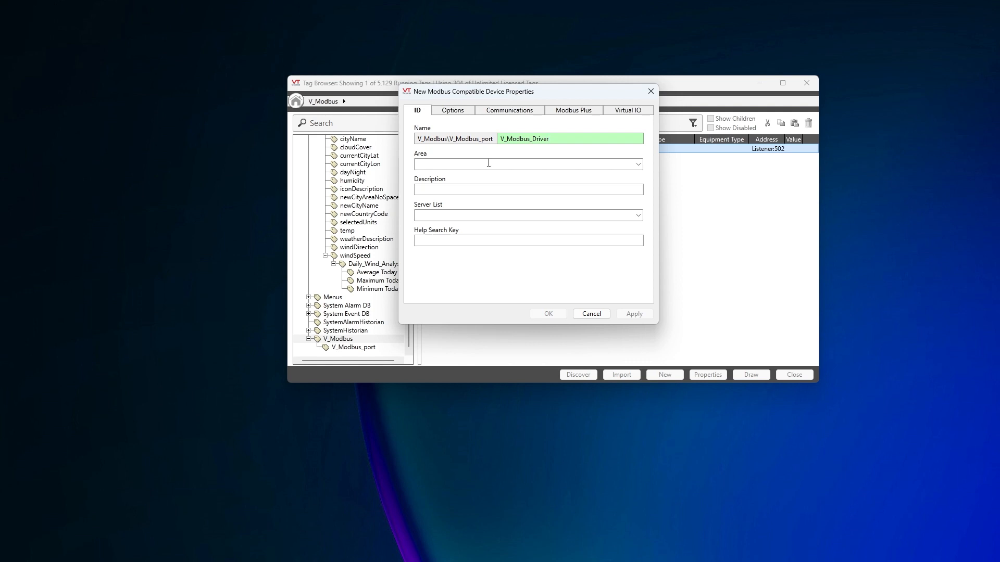
- Set the device's virtual holding coils, input coils, input registers and holding registers to 100 each, and save the tag
left_click(495, 114)
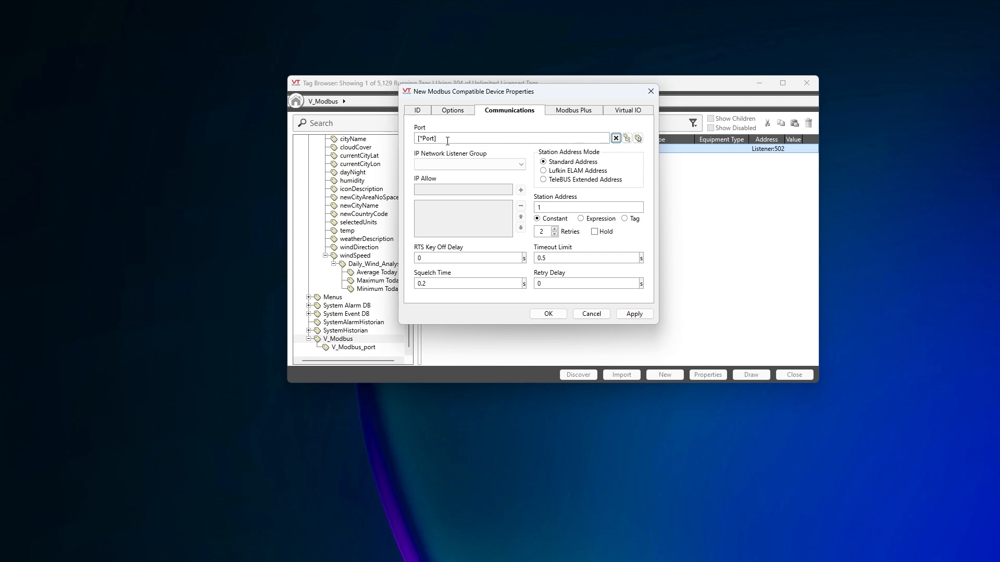
left_click(454, 111)
left_click(439, 175)
left_click(532, 111)
left_click(625, 111)
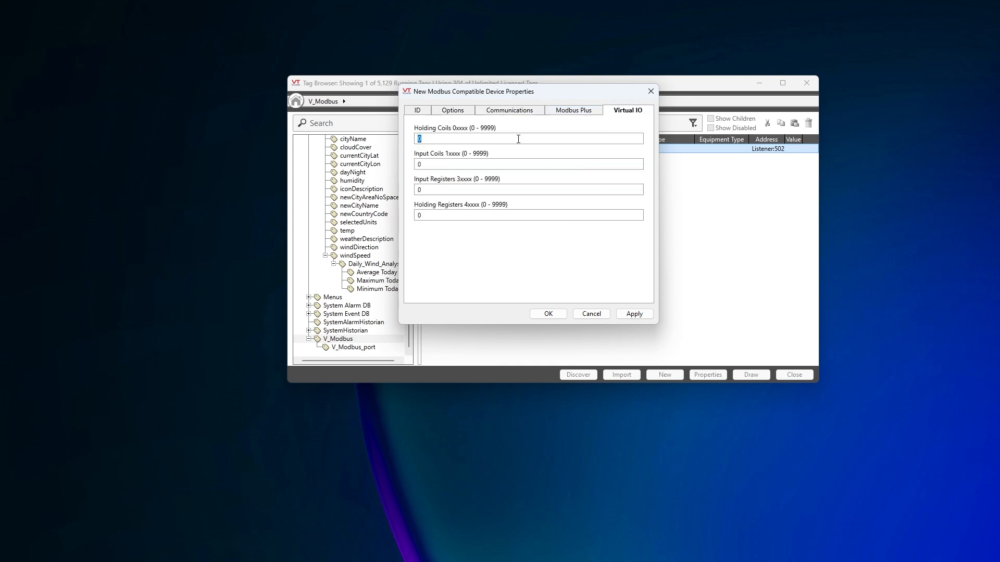
type("100")
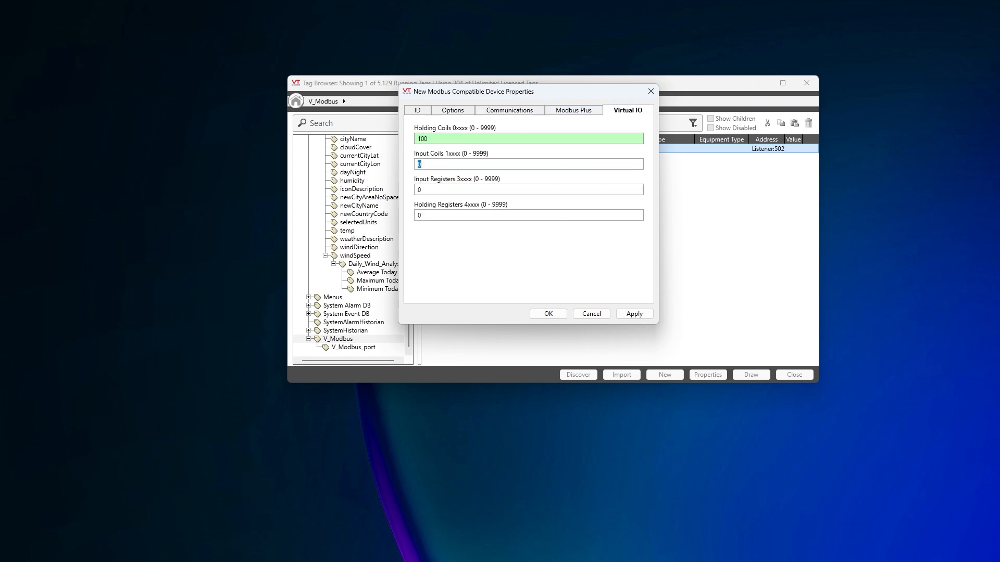
type("1")
key("Tab")
type("1")
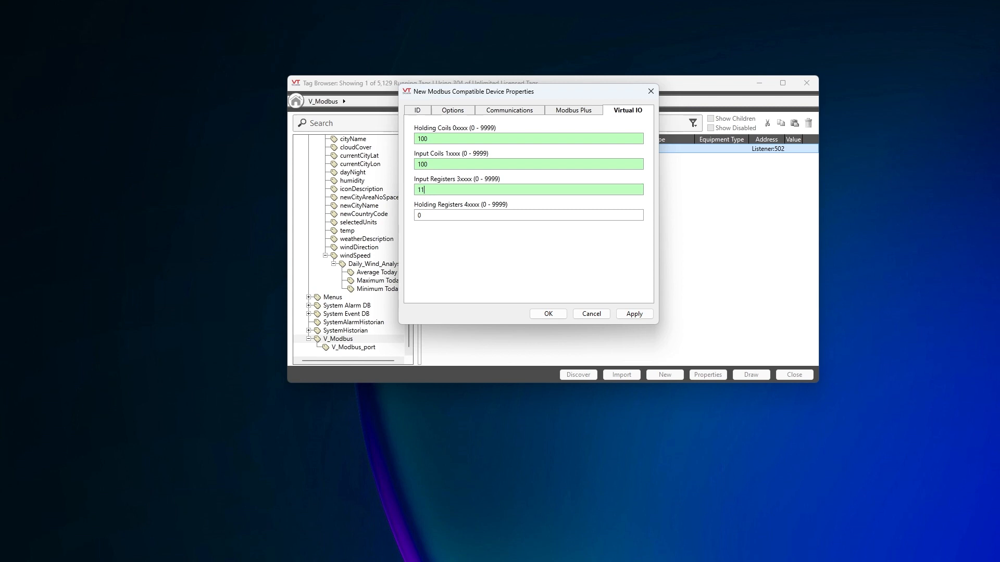
type("1")
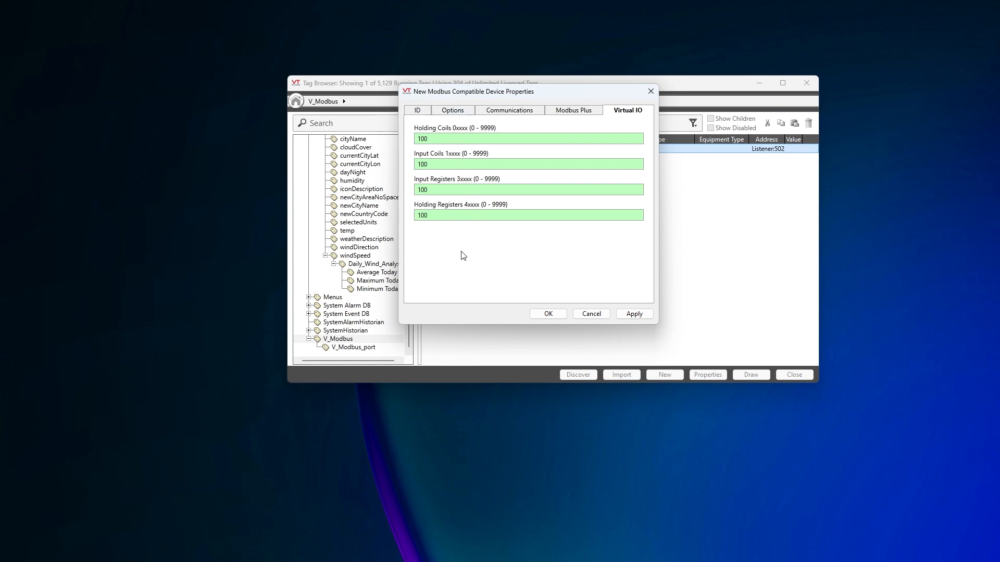
left_click(633, 315)
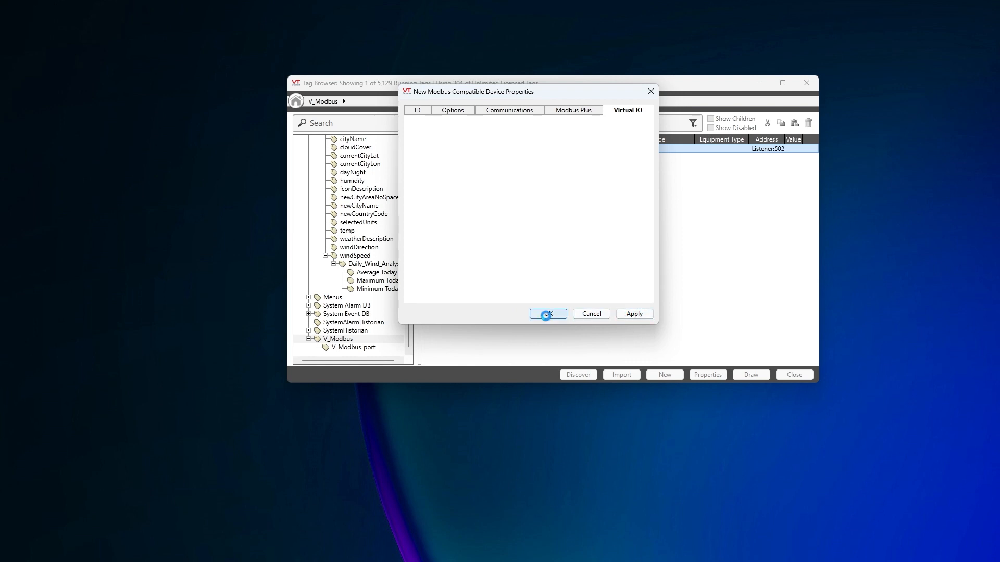
left_click(549, 314)
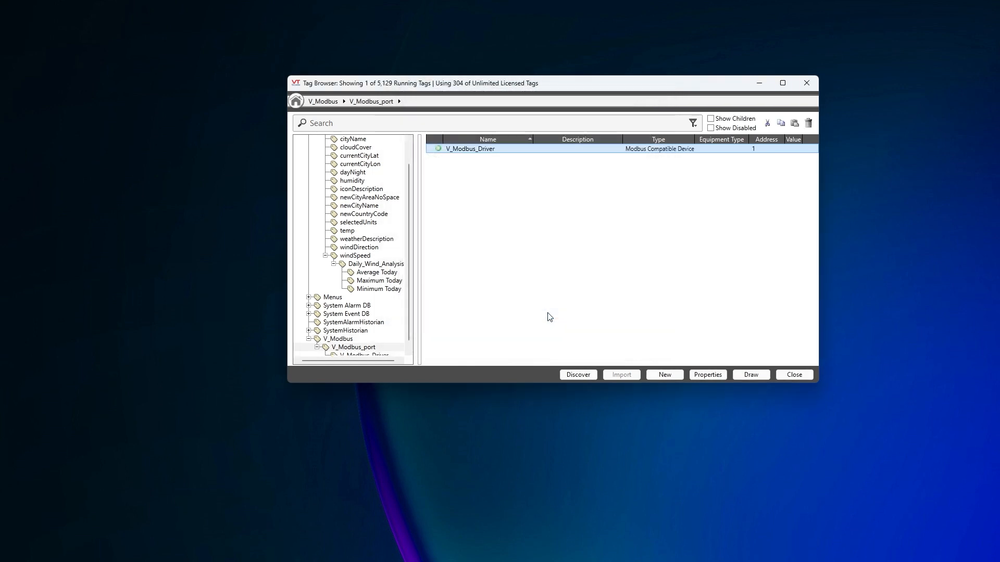
- Add an I/O and Calculations child tag named Max_Wind under V_Modbus_Driver and make it an analog calculation
right_click(485, 151)
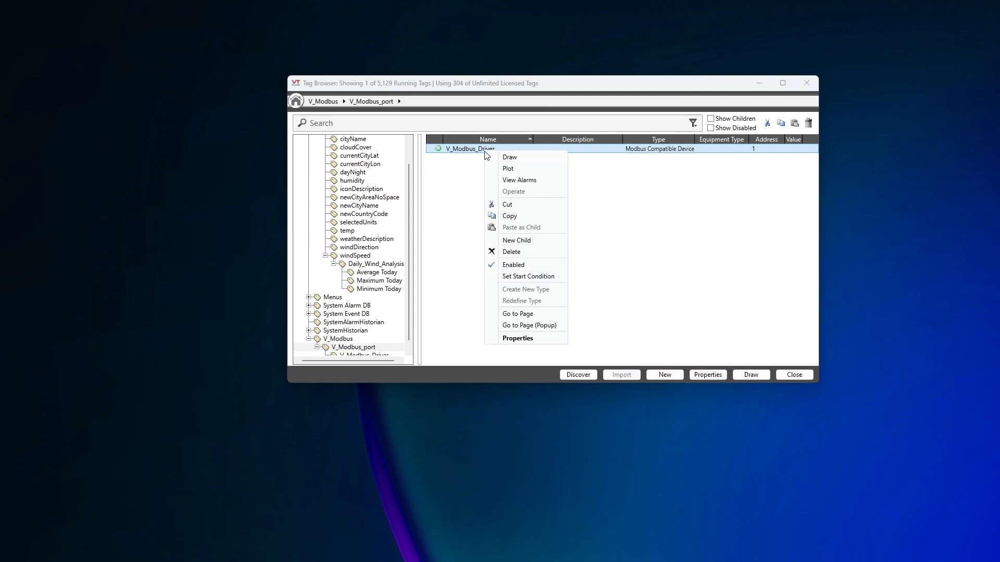
left_click(517, 241)
left_click(517, 242)
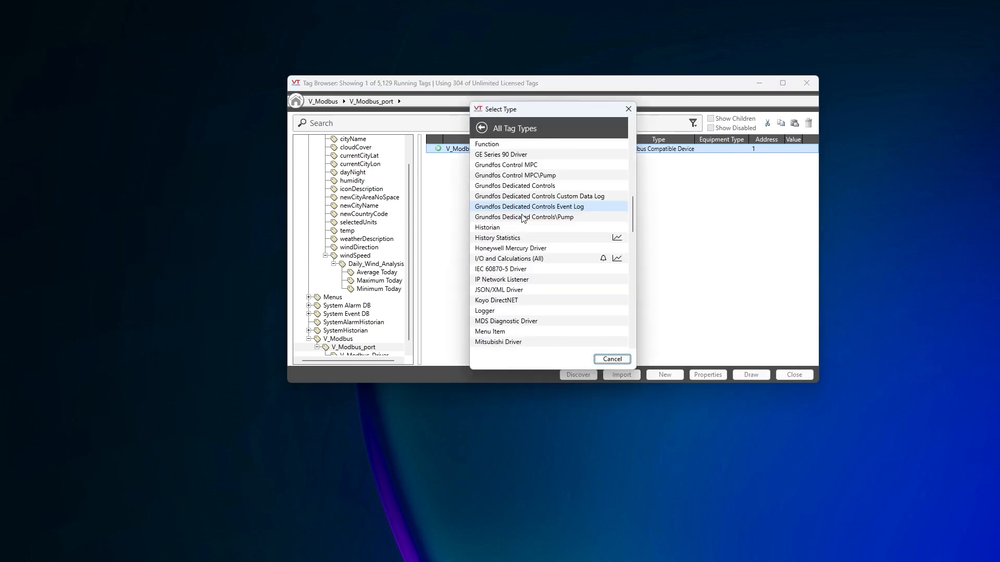
left_click(515, 258)
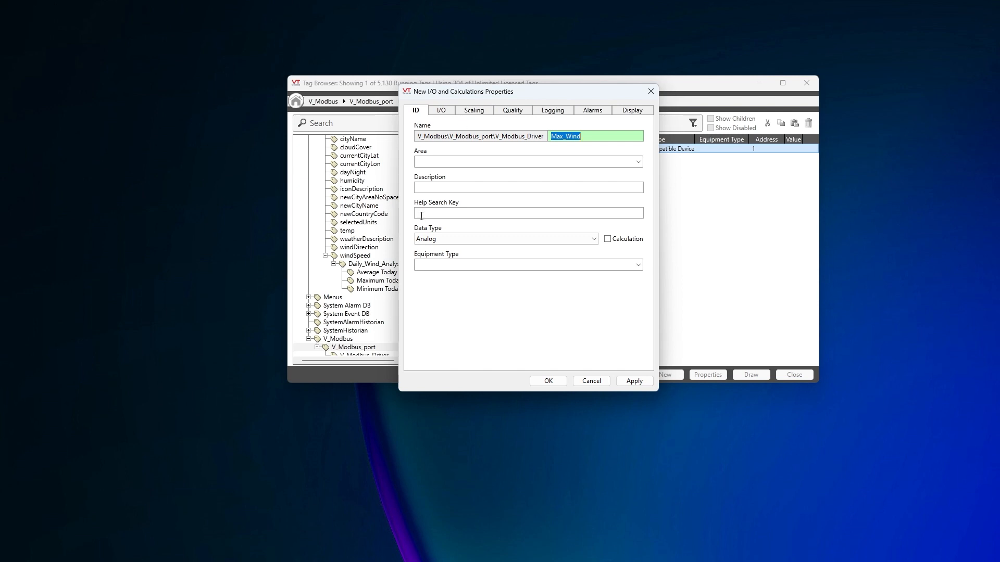
left_click(607, 240)
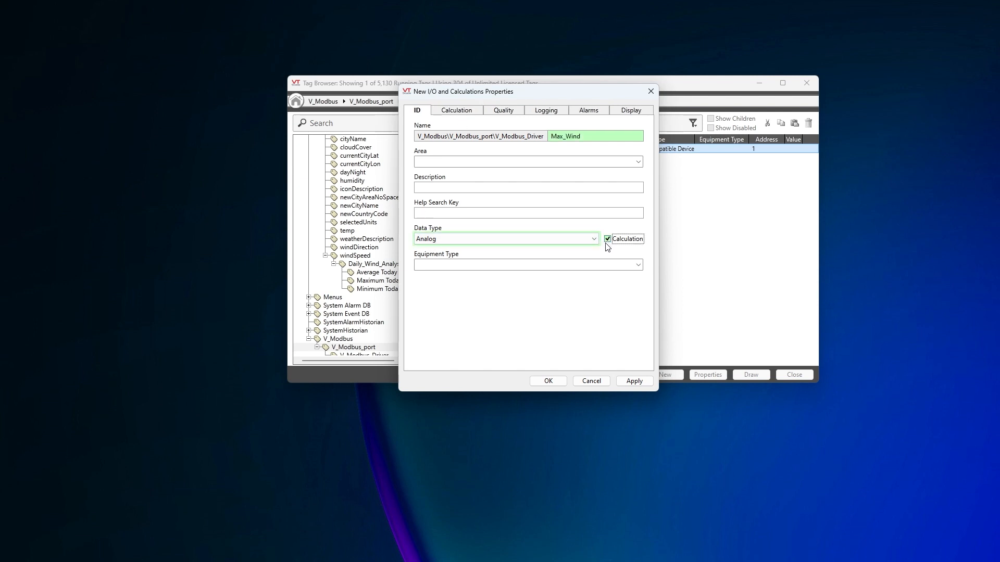
- Use the tag City1\API_Driver\windSpeed\Daily_Wind_Analysis\Maximum Today as the source of Max_Wind's calculation
left_click(457, 113)
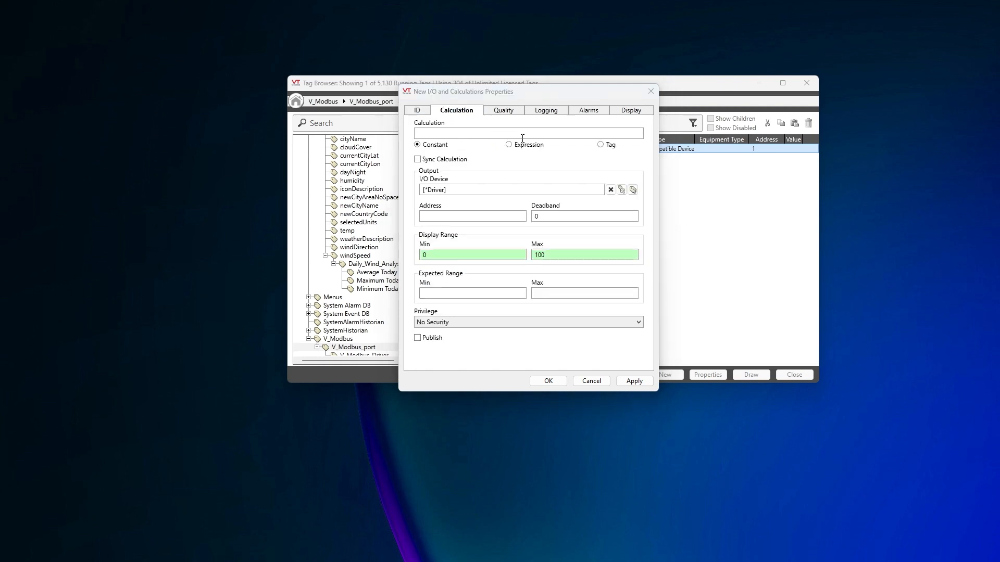
left_click(600, 145)
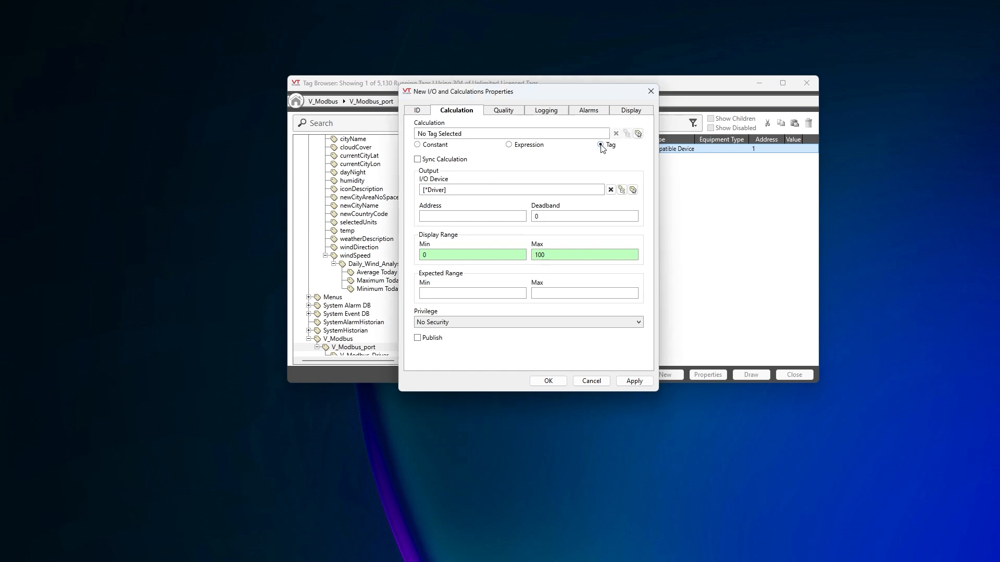
left_click(638, 134)
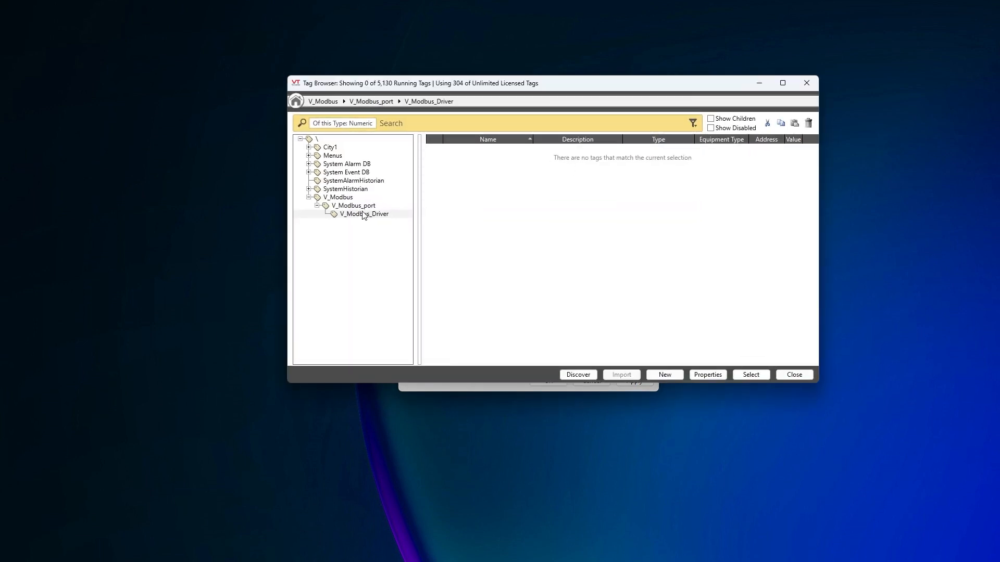
left_click(336, 148)
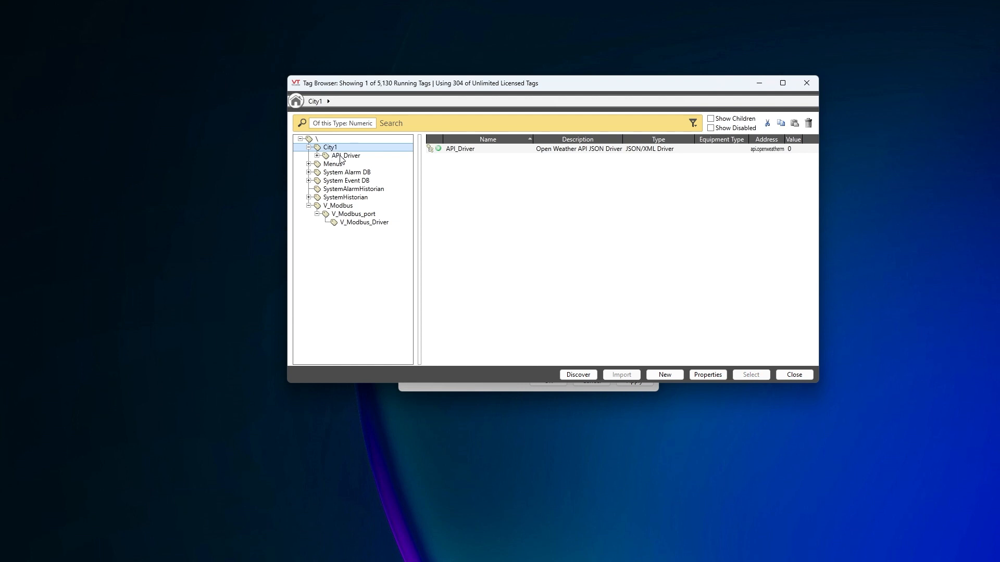
left_click(338, 158)
left_click(457, 226)
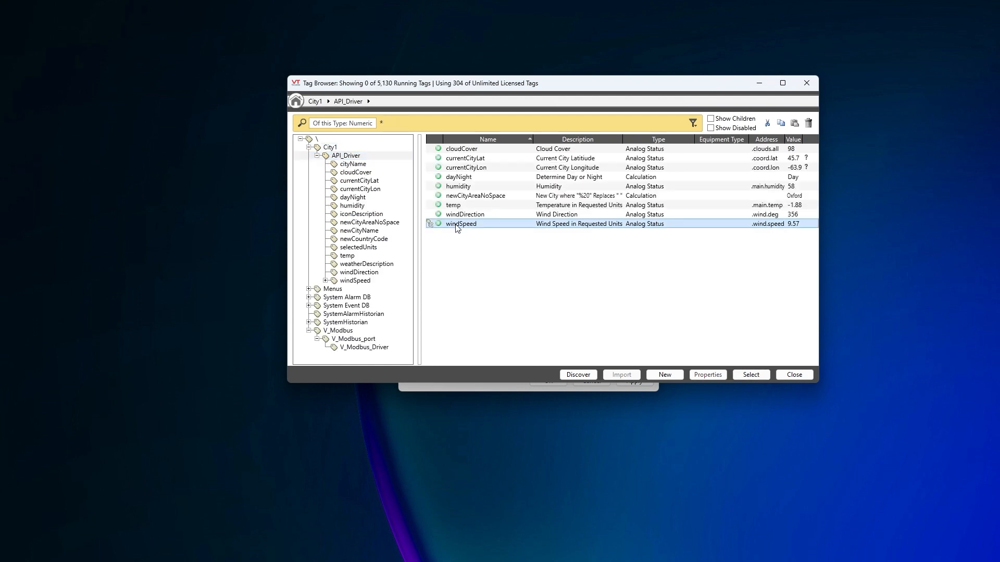
double_click(457, 225)
left_click(386, 290)
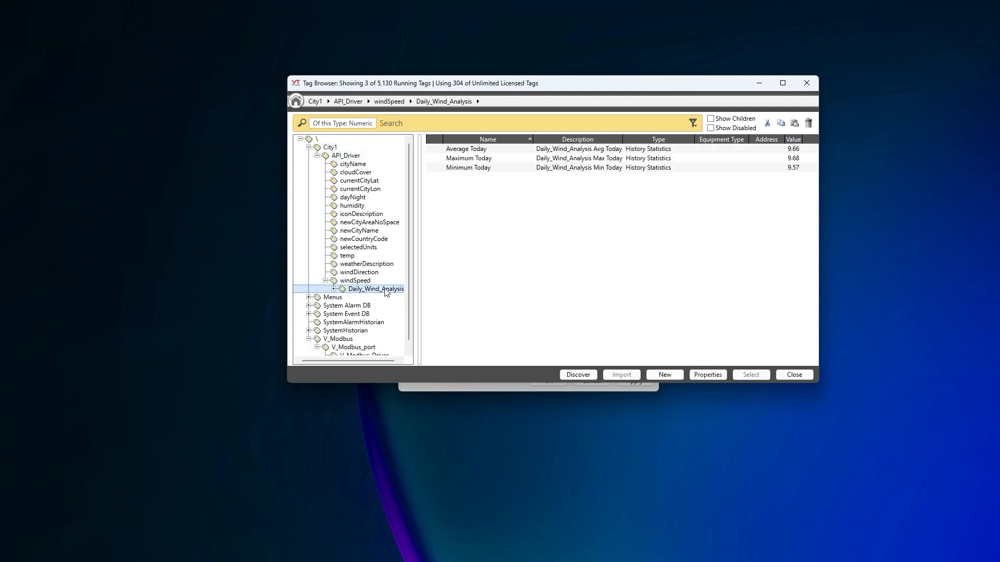
left_click(471, 158)
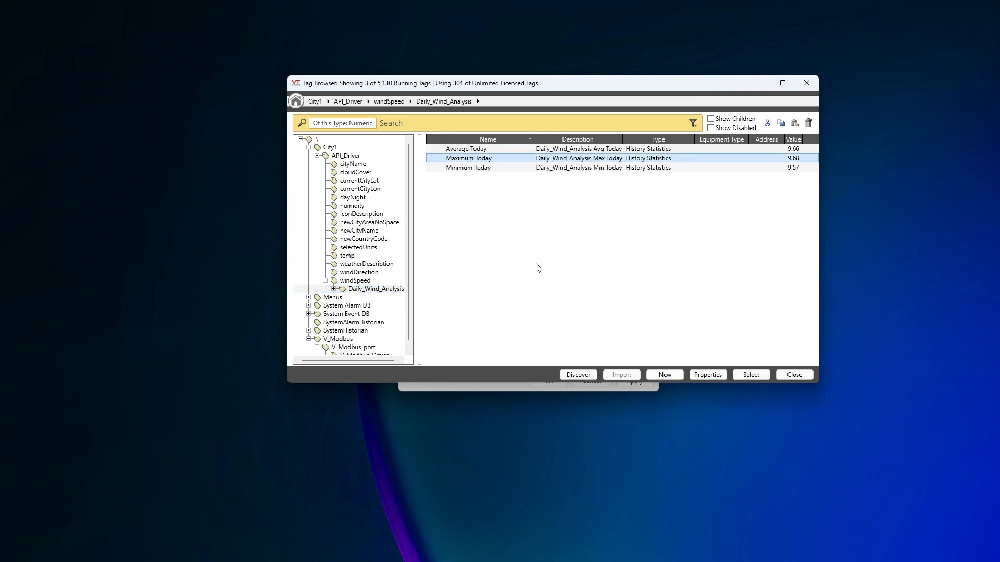
left_click(748, 374)
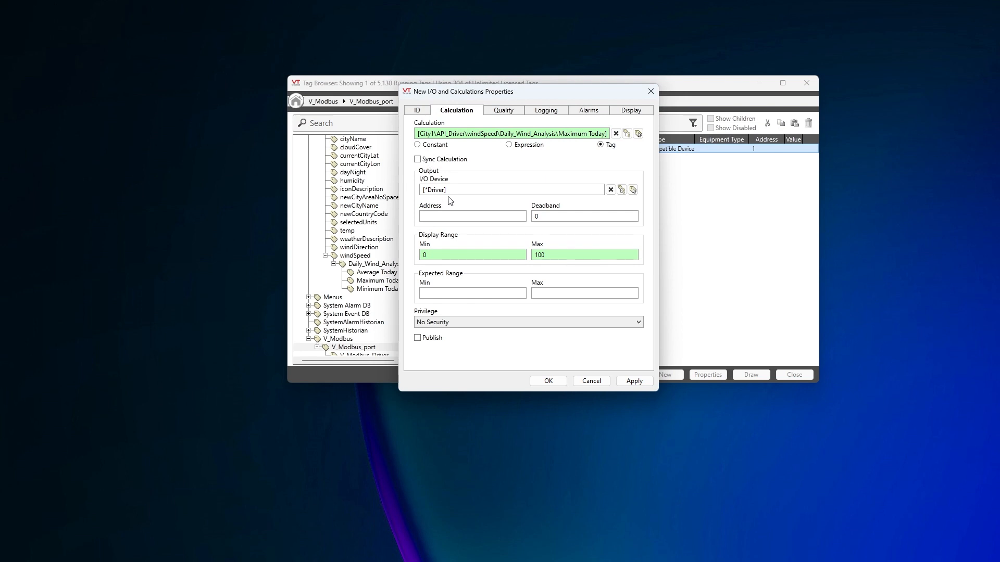
- Enable Sync Calculation for Max_Wind, set its output address to 40001\Float, and save the tag
left_click(418, 160)
left_click(452, 218)
type("40001\\Float")
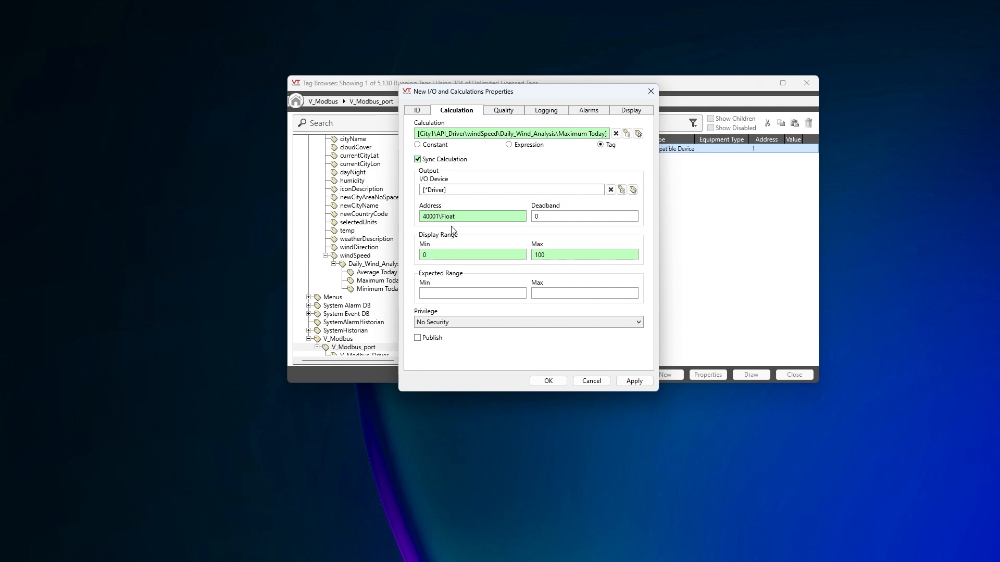
left_click(634, 381)
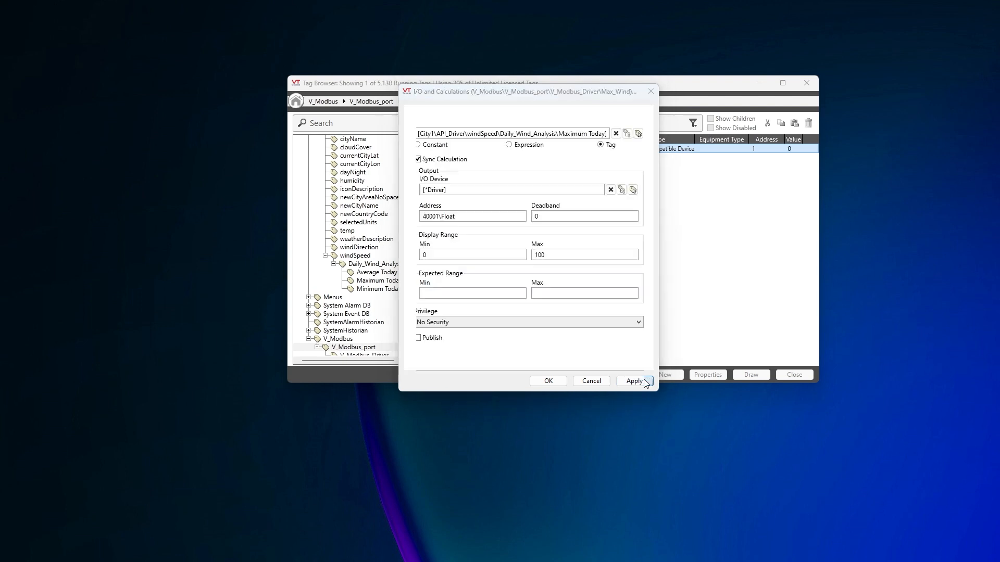
left_click(547, 381)
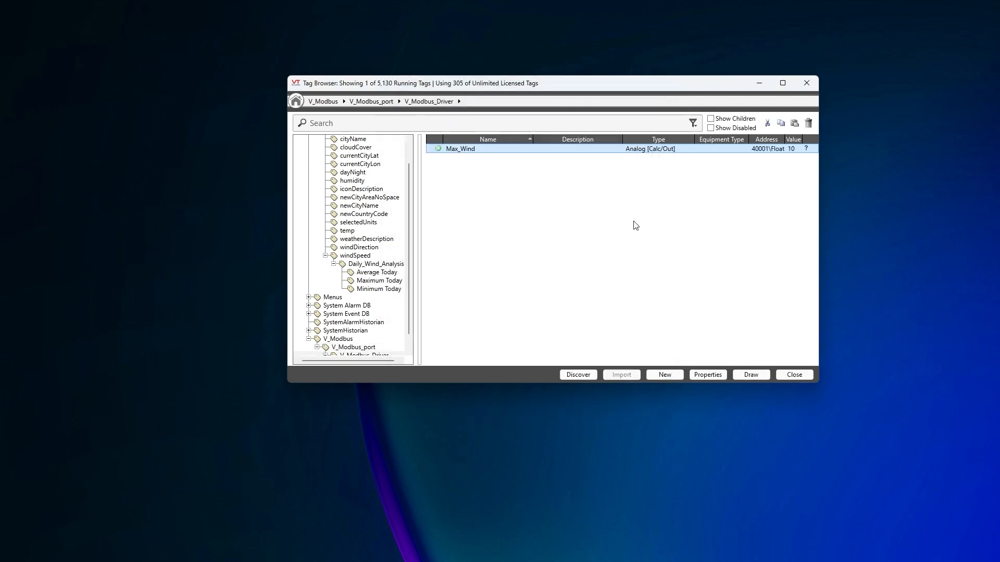
- Set Max_Wind to show 2 digits after the decimal, and review the port tag under V_Modbus
right_click(784, 154)
left_click(820, 337)
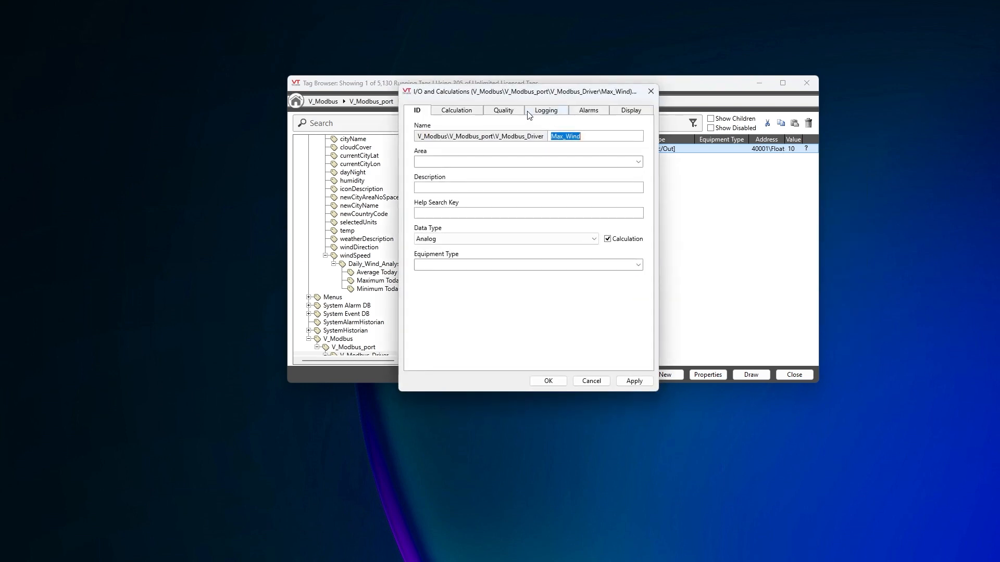
left_click(625, 111)
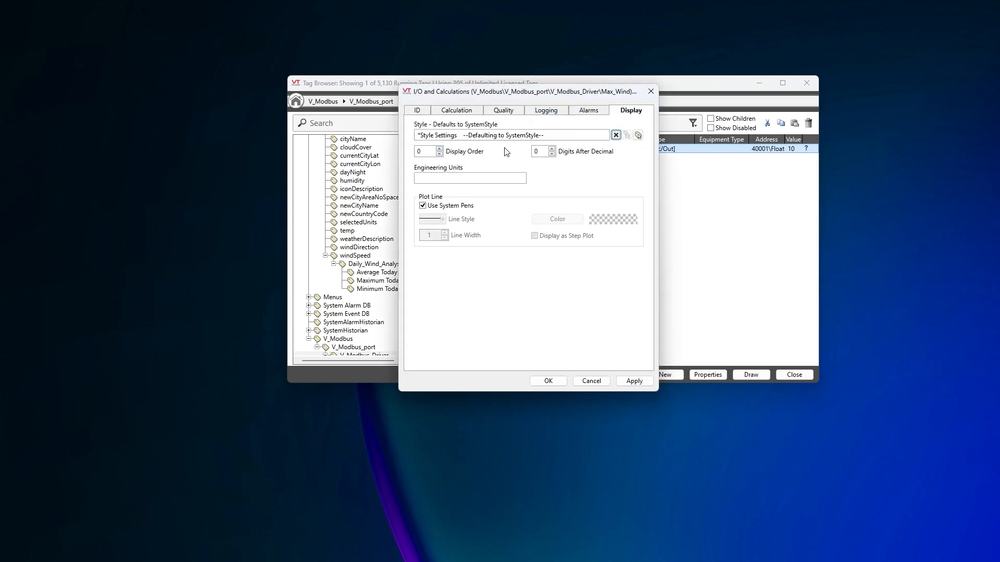
left_click(552, 149)
left_click(552, 149)
left_click(546, 374)
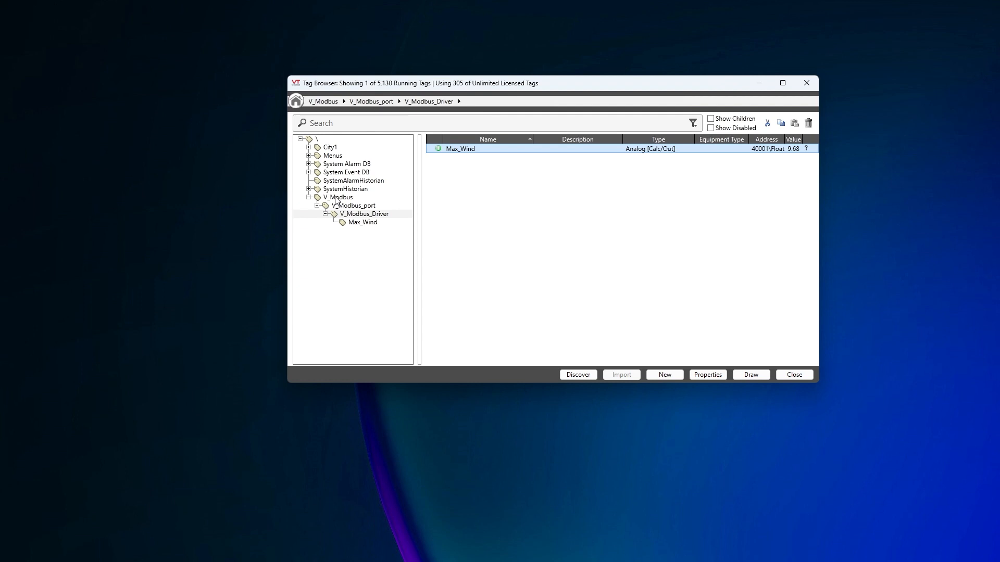
left_click(335, 199)
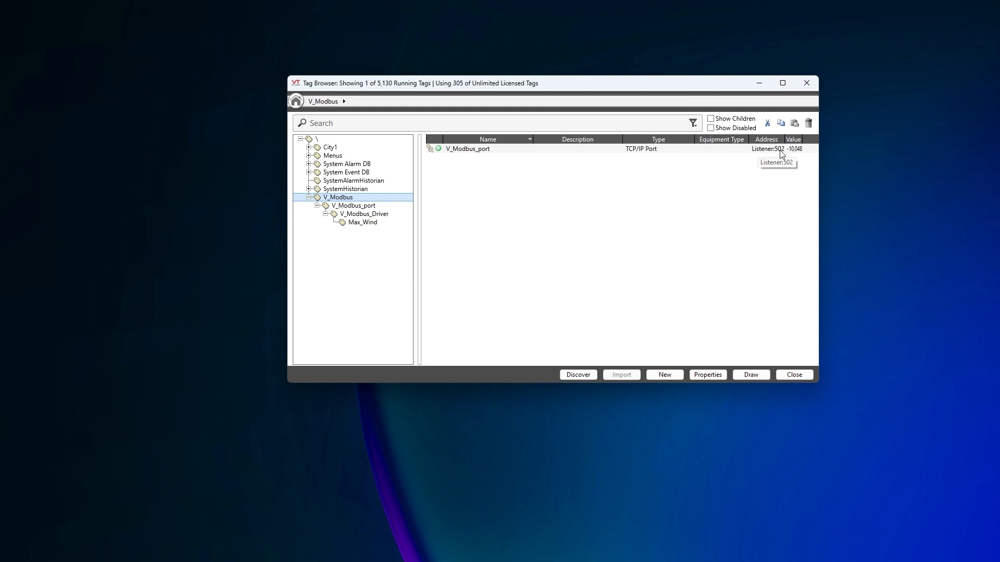
double_click(482, 149)
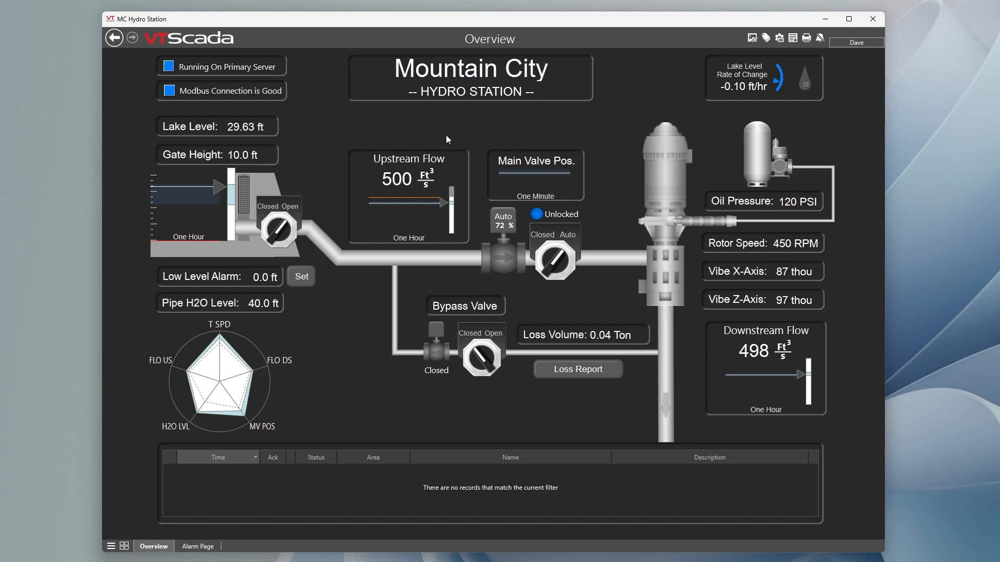
- In the MC Hydro Station application, create a Context tag named Weather_Station at the root of the tag tree
left_click(754, 39)
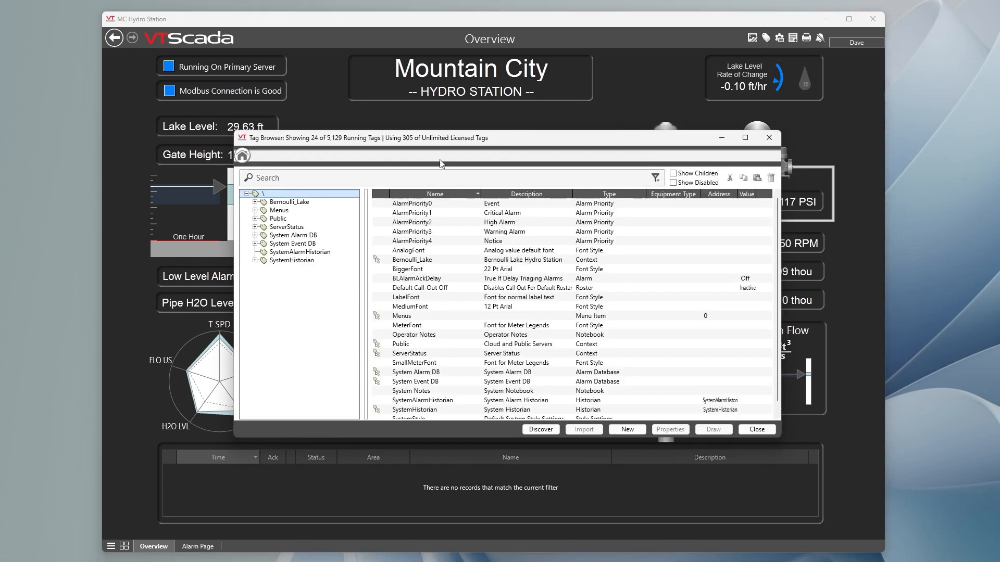
left_click(627, 429)
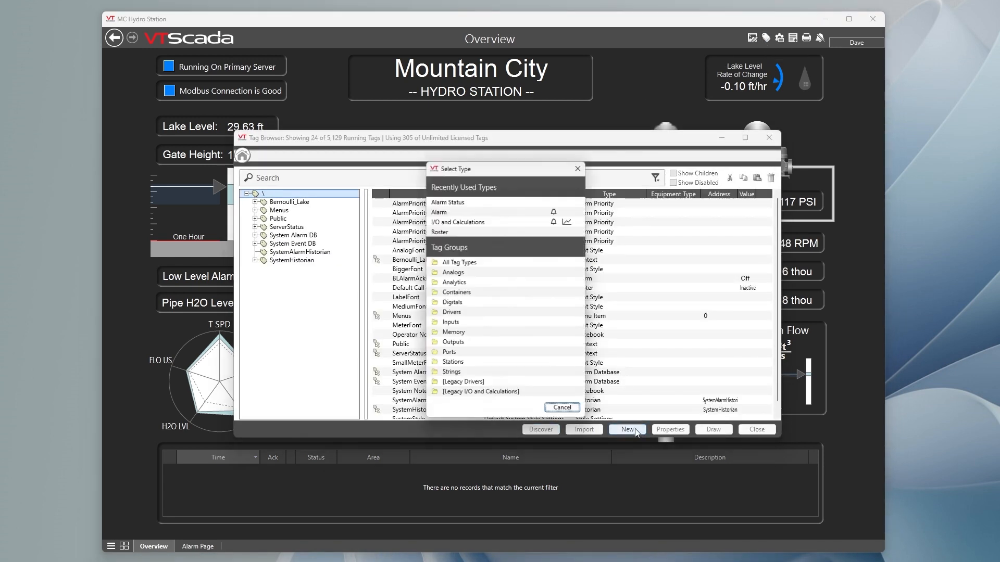
left_click(467, 293)
left_click(453, 225)
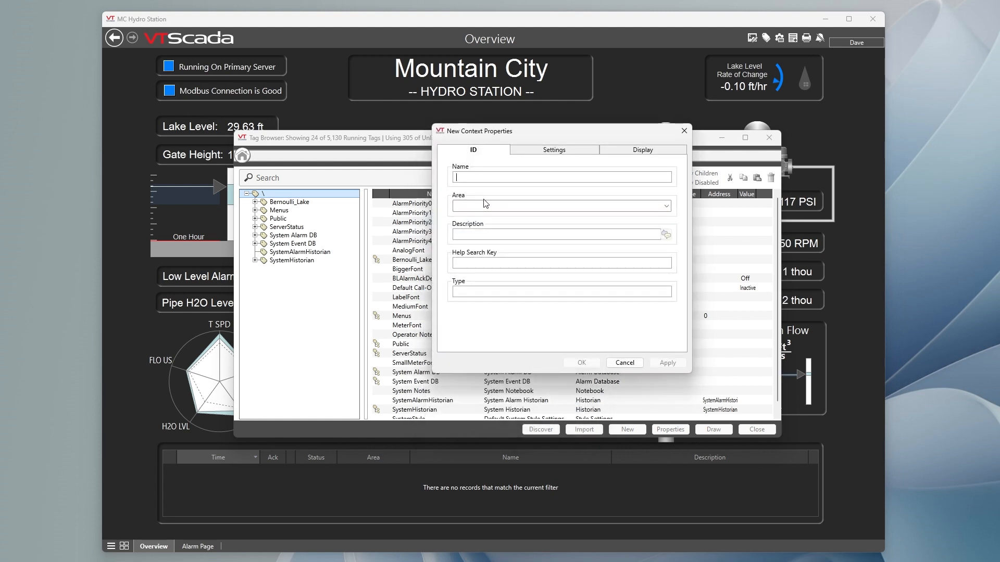
type("Weather_Station")
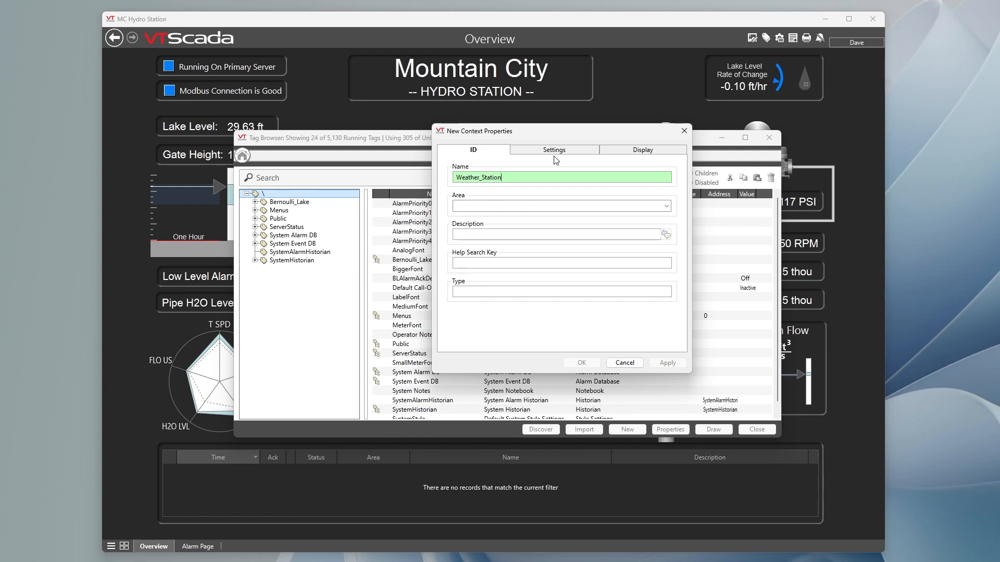
left_click(582, 363)
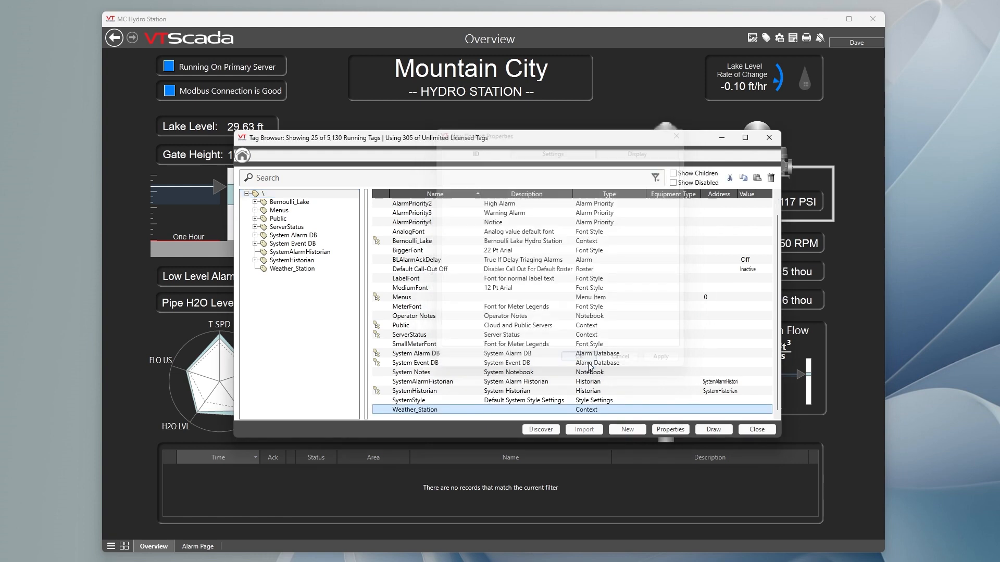
- Start a TCP/IP Port child tag under Weather_Station and name it ModbusPort
right_click(426, 415)
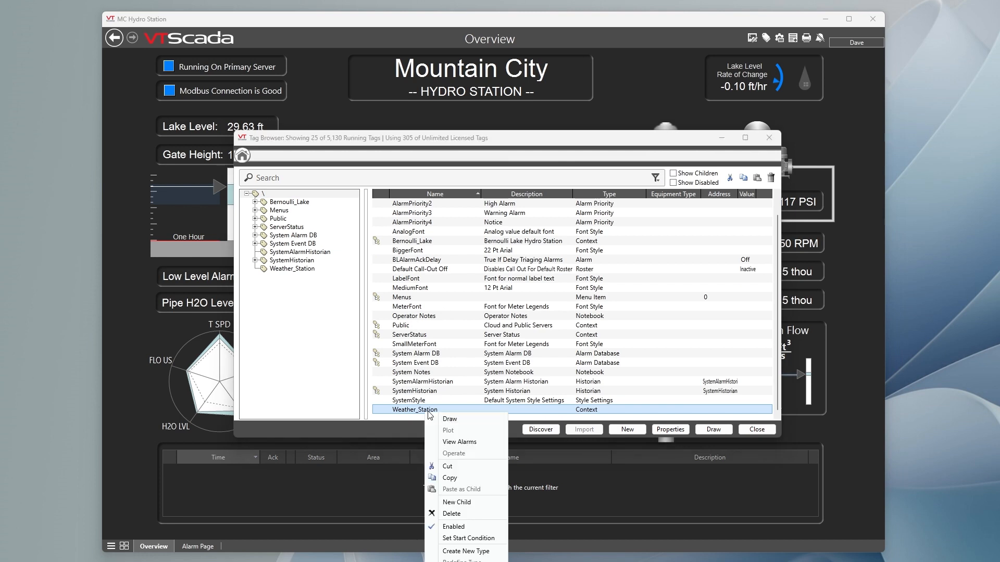
left_click(472, 507)
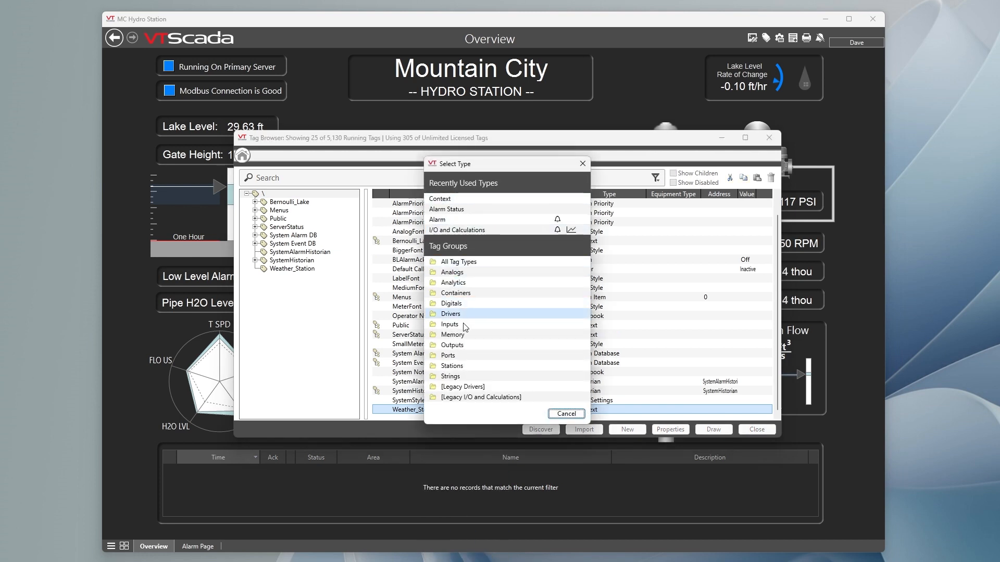
left_click(458, 360)
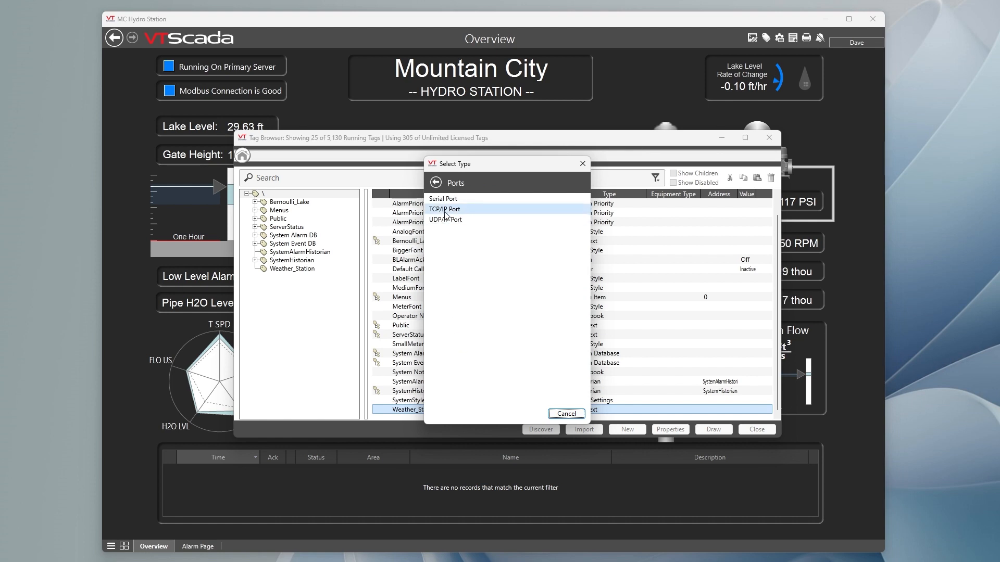
left_click(454, 220)
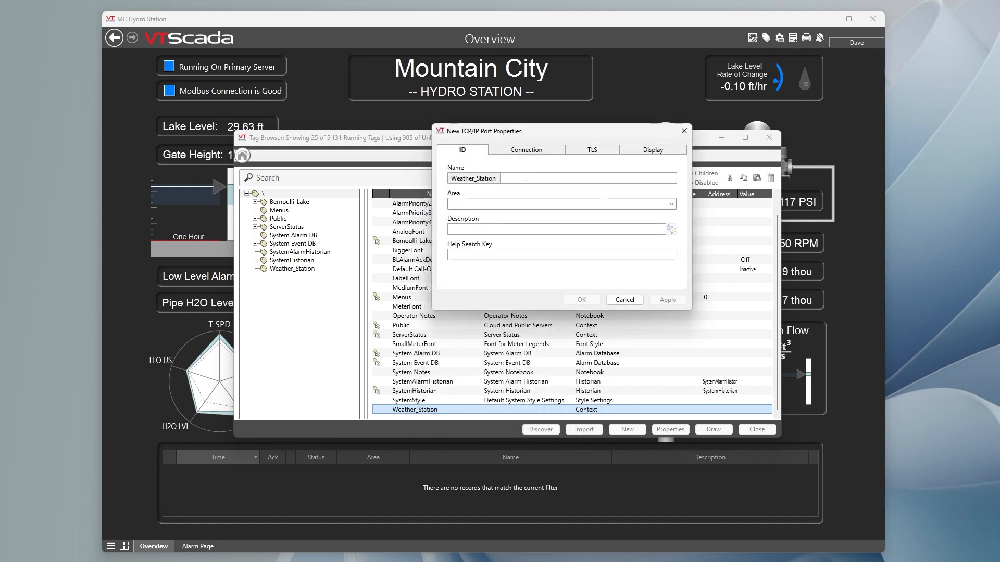
type("ModbusPort")
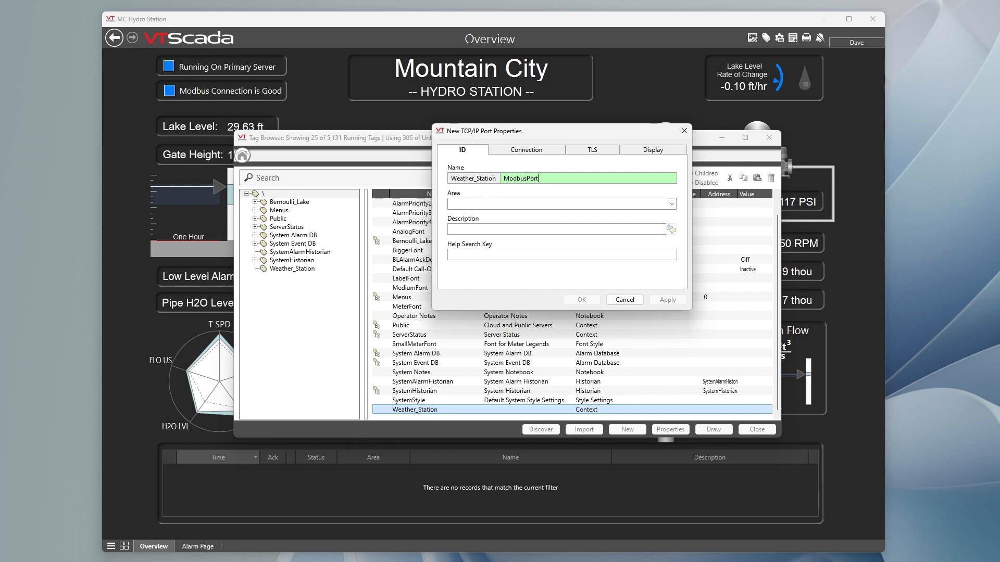
- Set ModbusPort's address to 192.168.1.127 and its port number to 502, save it, and open its child level
left_click(525, 152)
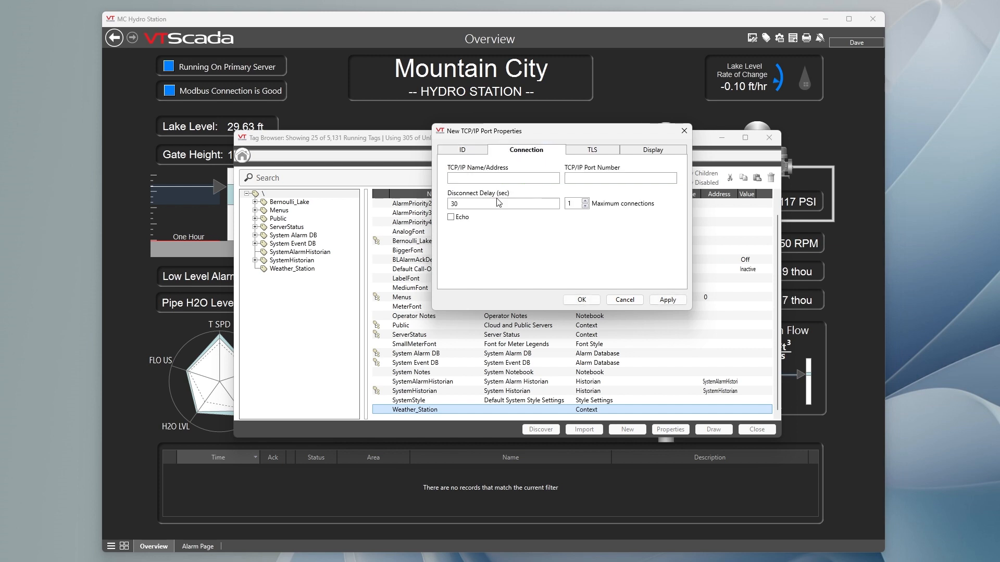
type("19")
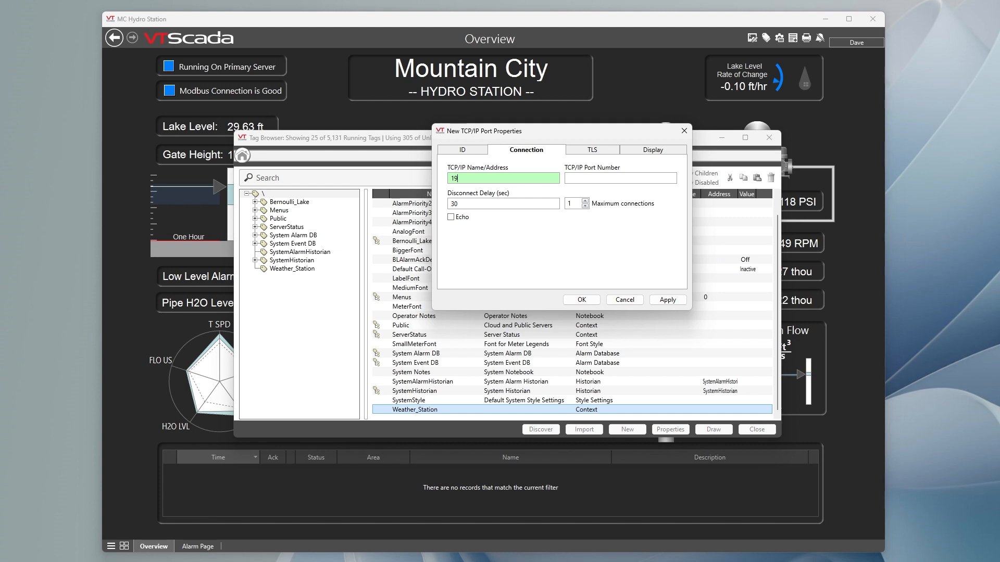
type("6")
key("BackSpace")
type("2.168.1.127")
key("Tab")
type("502")
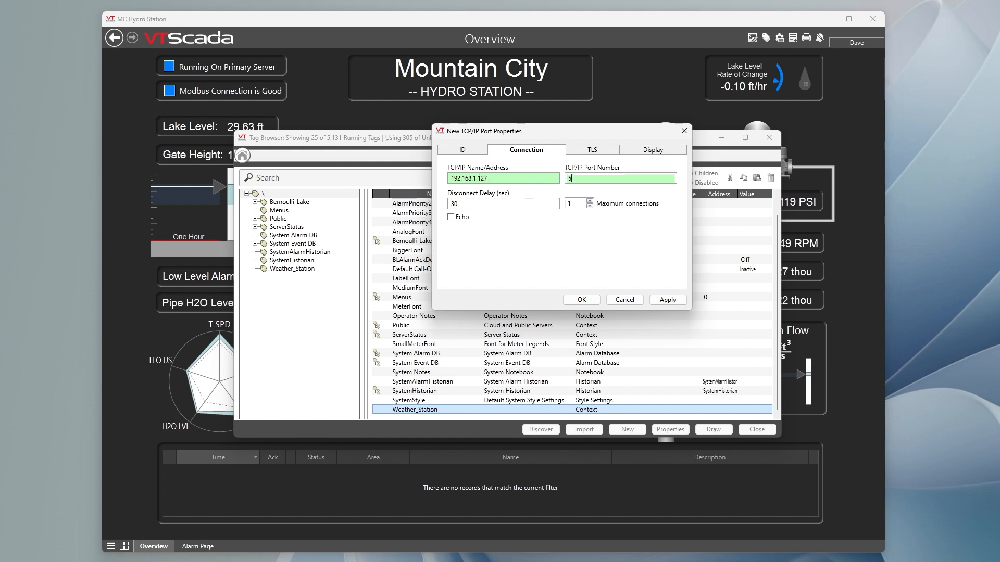
left_click(666, 300)
left_click(582, 300)
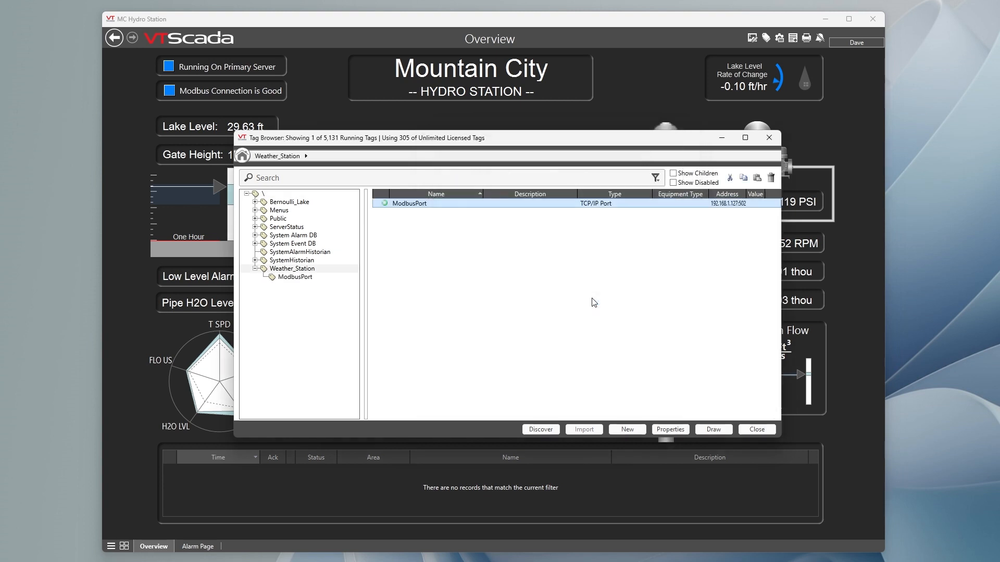
double_click(450, 206)
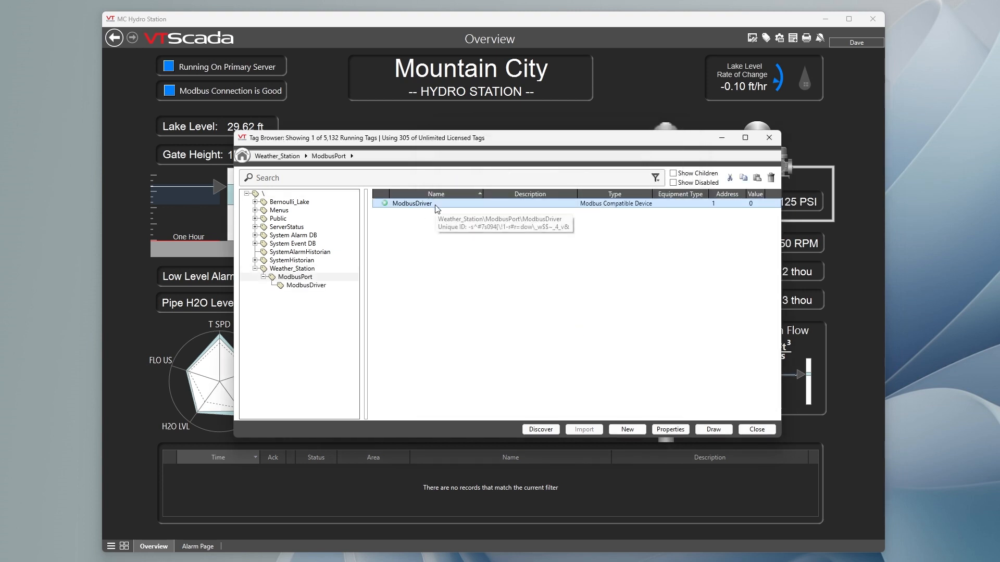
- Create an I/O and Calculations tag as a child of ModbusDriver and name it MaxWind
right_click(436, 206)
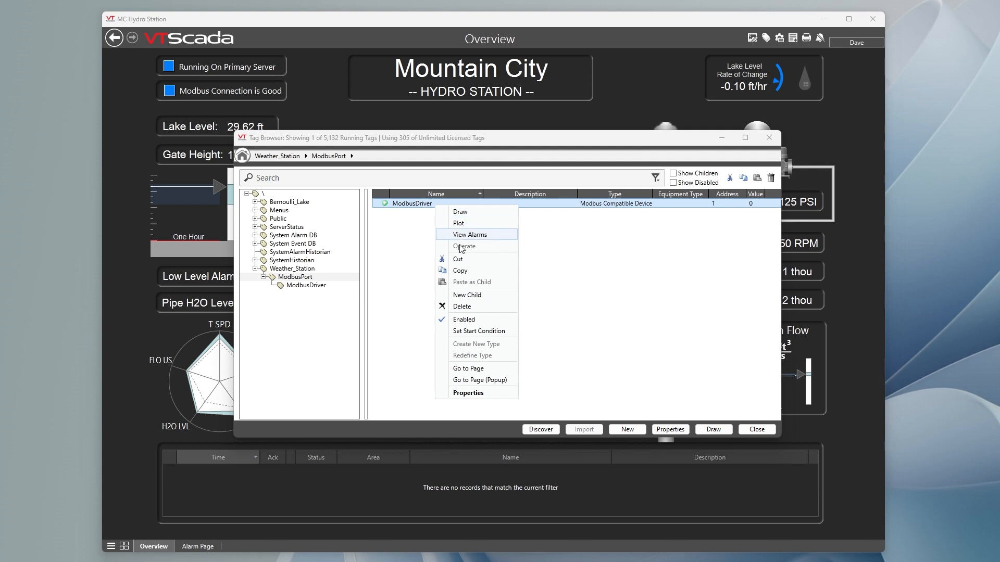
left_click(469, 294)
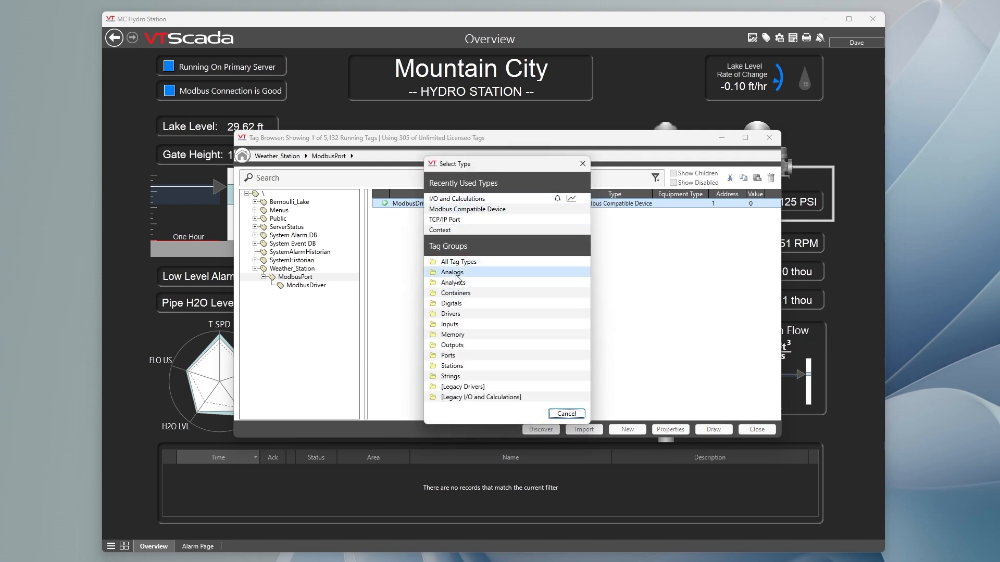
left_click(459, 272)
left_click(462, 213)
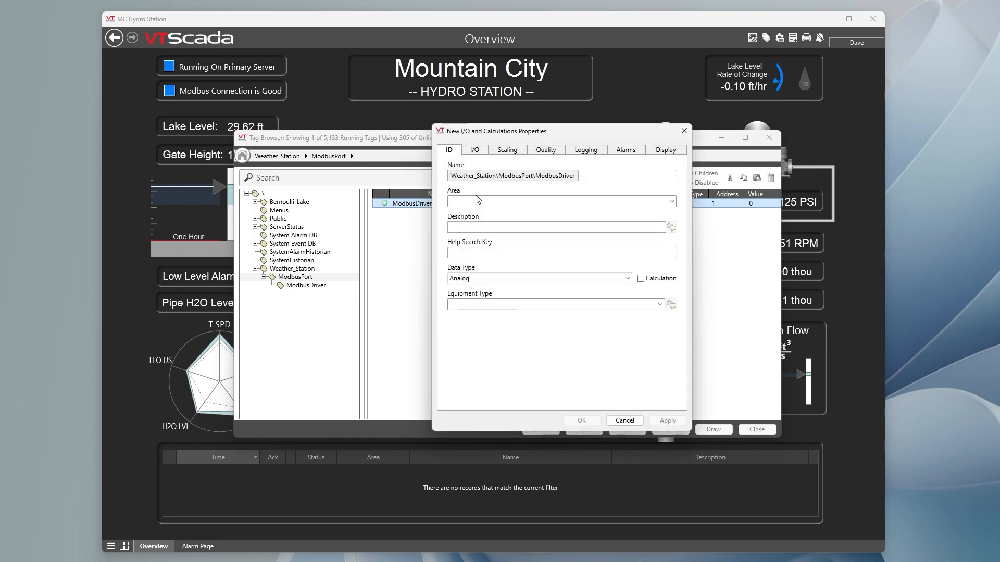
left_click(596, 176)
type("MaxWind")
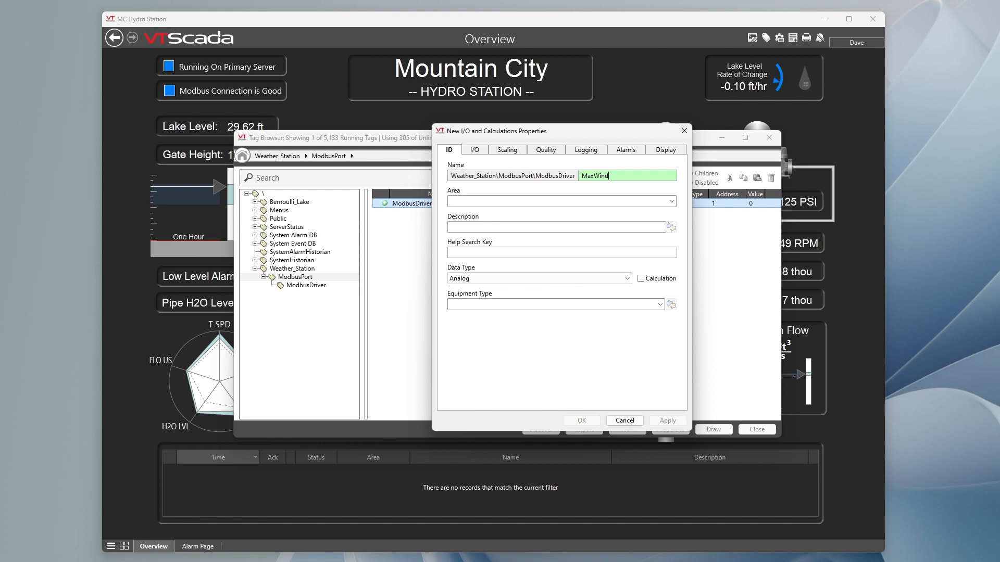
- Set MaxWind's read address to 40001\Float, using a backslash before the data type
left_click(474, 152)
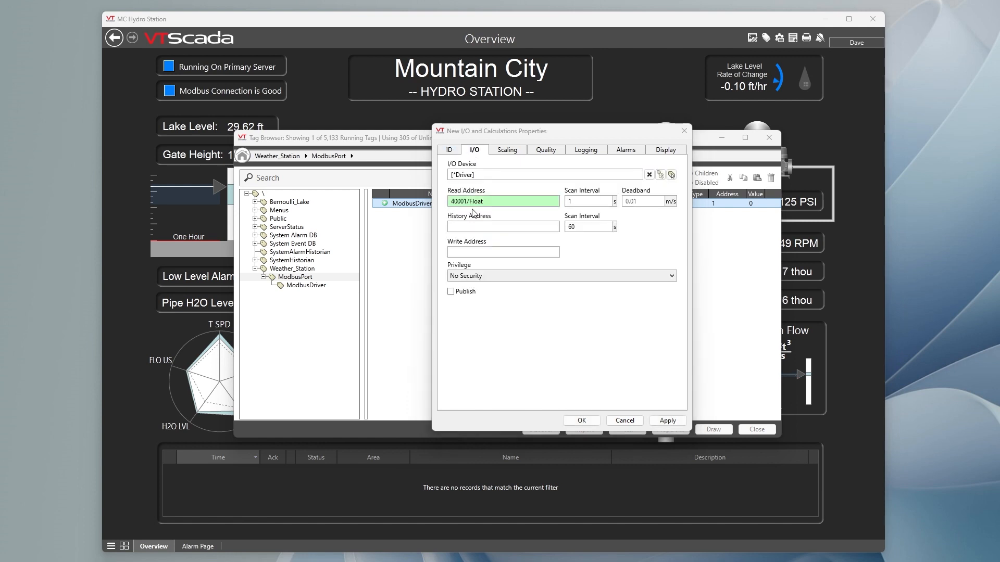
left_click_drag(492, 203, 451, 203)
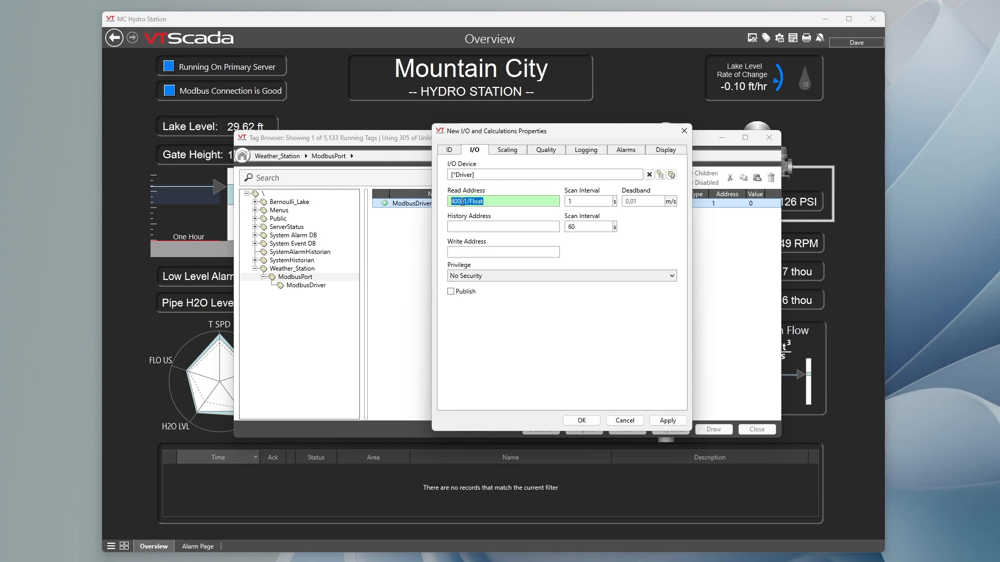
left_click(469, 201)
key("BackSpace")
type("\\")
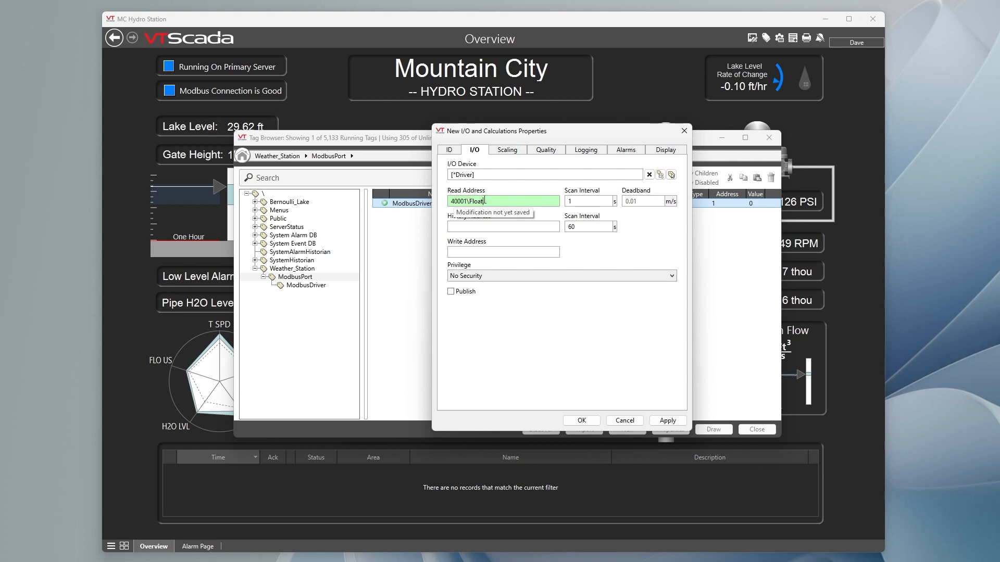
- Set MaxWind's display range to a minimum of 0 and a maximum of 50 m/s
left_click(504, 156)
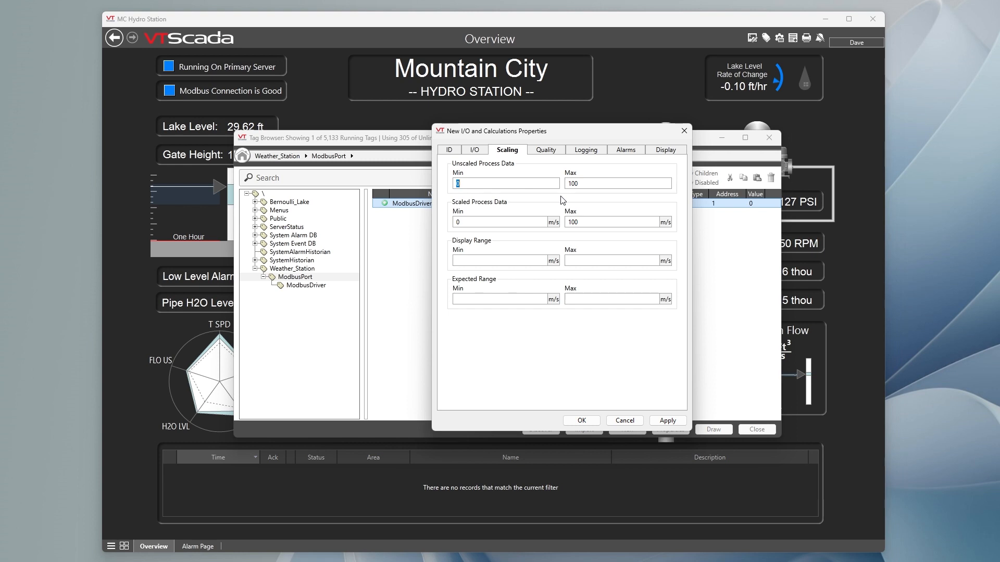
left_click(495, 260)
type("0")
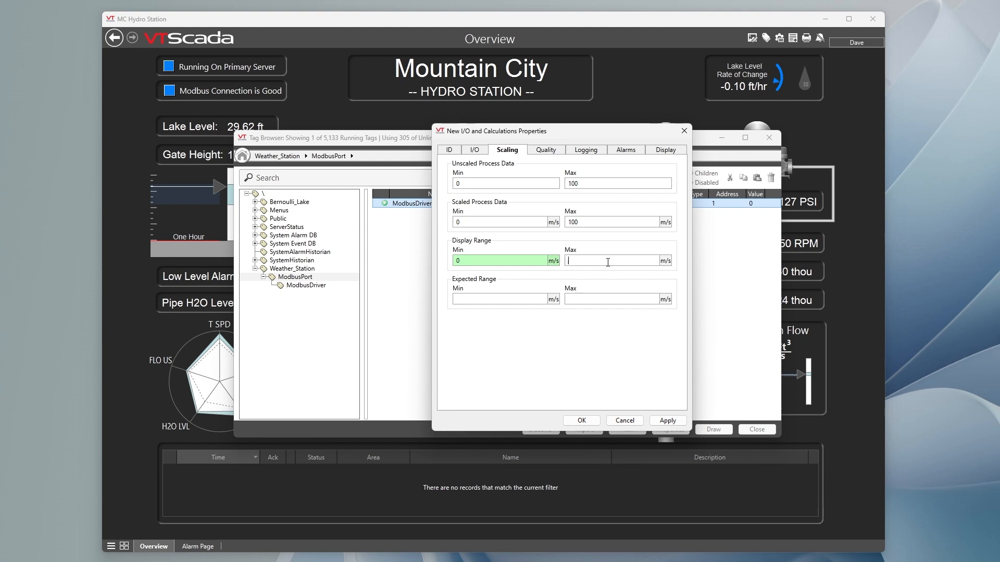
type("50")
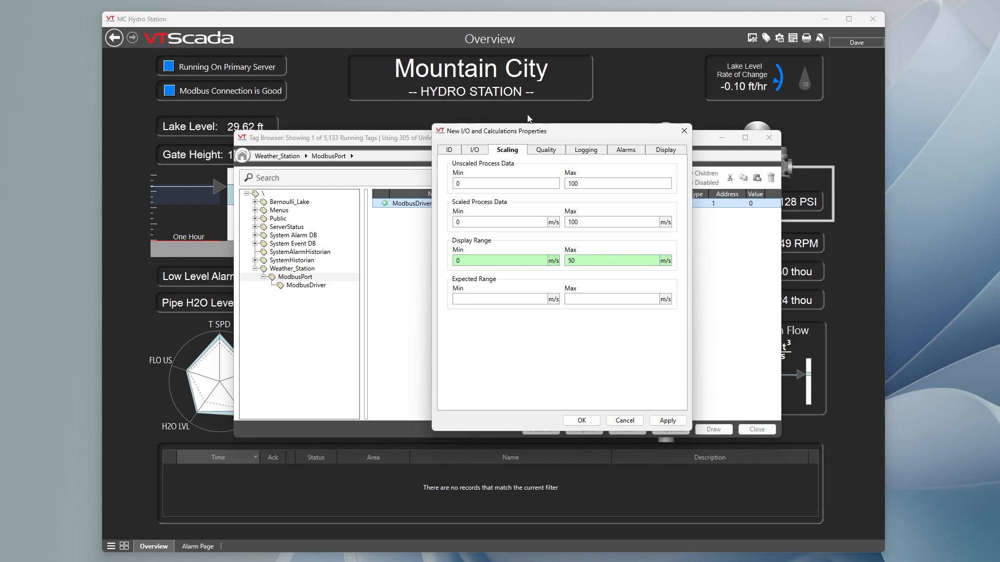
- Review MaxWind's quality, logging and alarm settings, set its display to 2 digits after the decimal in m/s, and save the tag
left_click(542, 151)
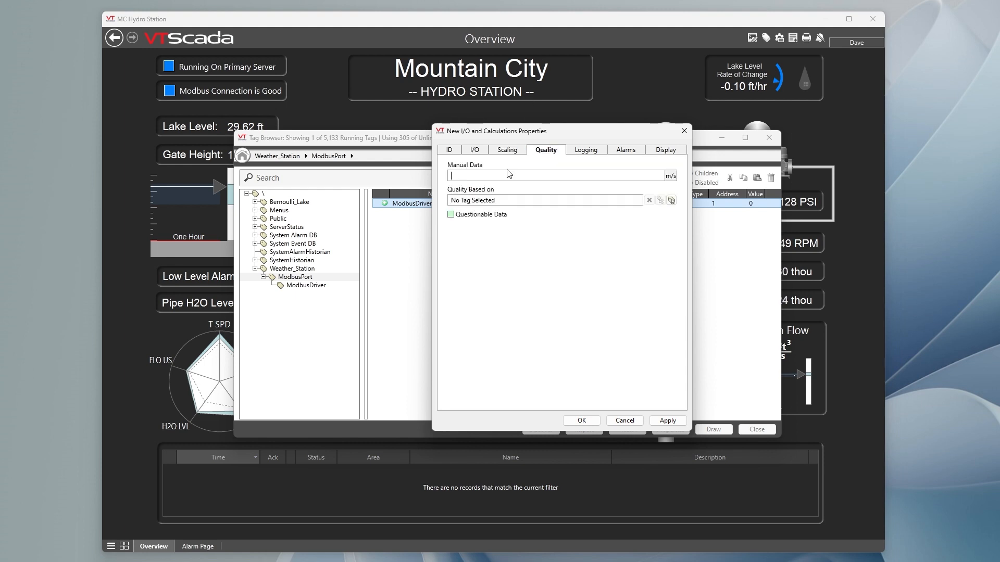
left_click(592, 153)
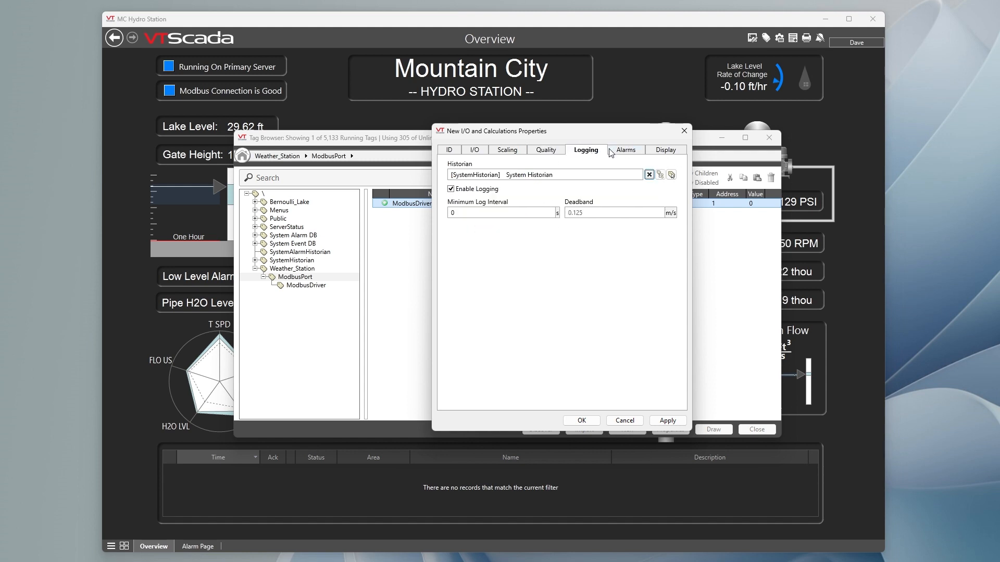
left_click(631, 154)
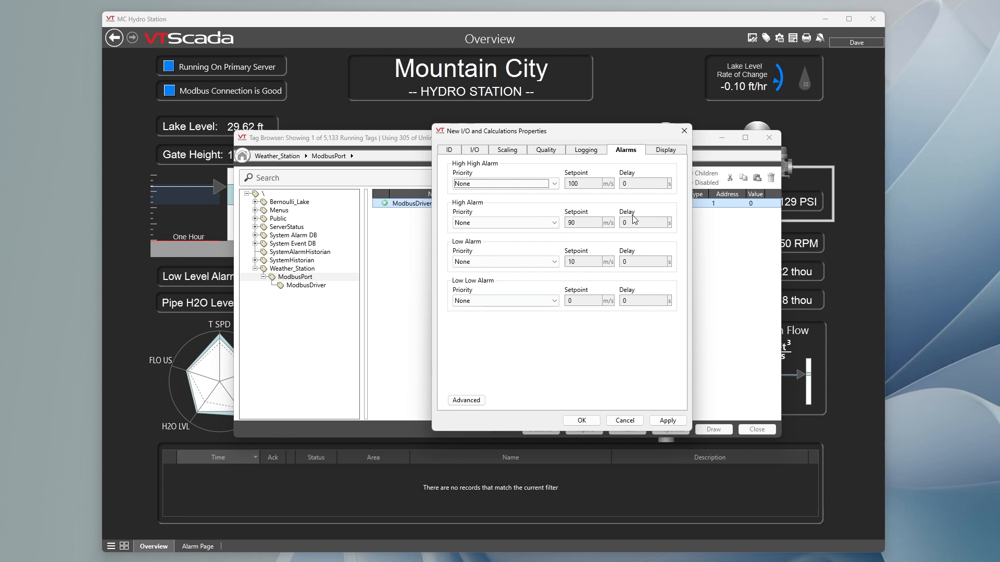
left_click(665, 153)
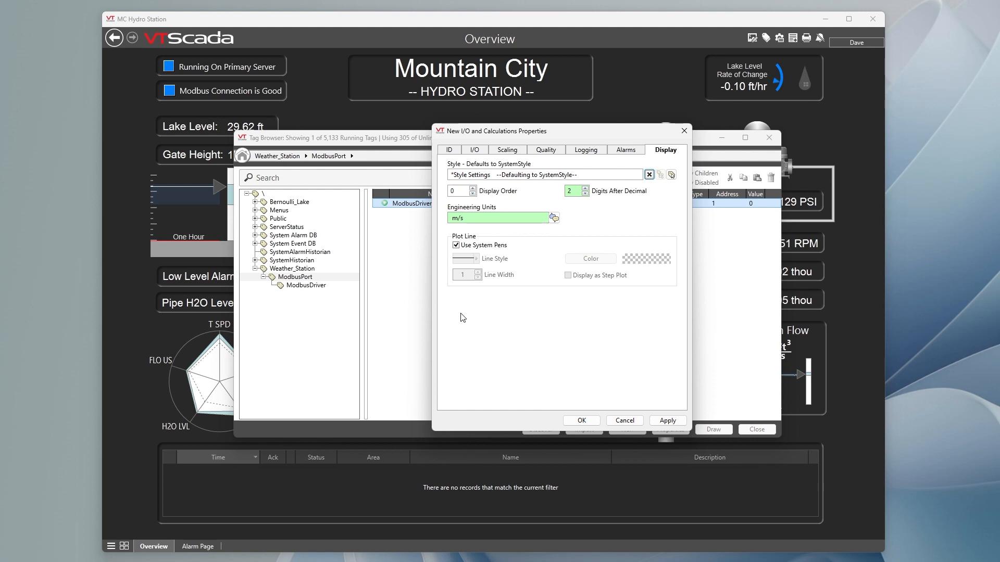
left_click(669, 421)
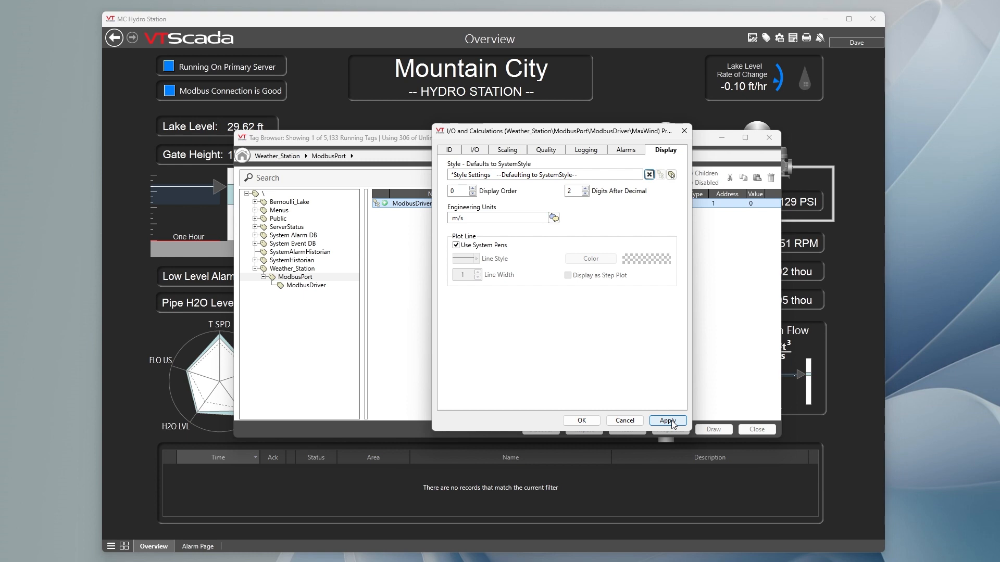
left_click(582, 420)
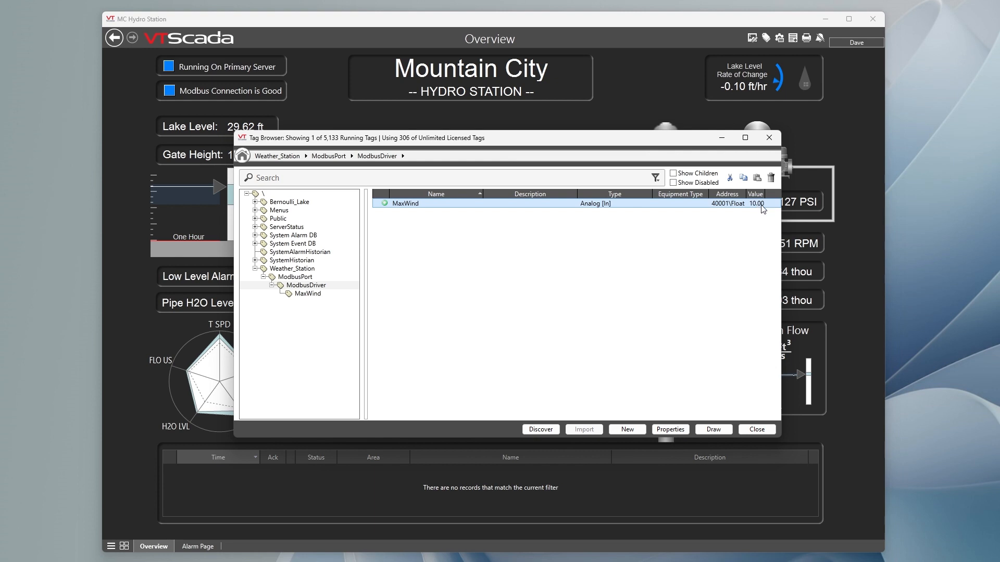
- Draw MaxWind on the Overview page as an HP Radial Gauge of about 200 x 200 px, beside the Mountain City title
right_click(735, 203)
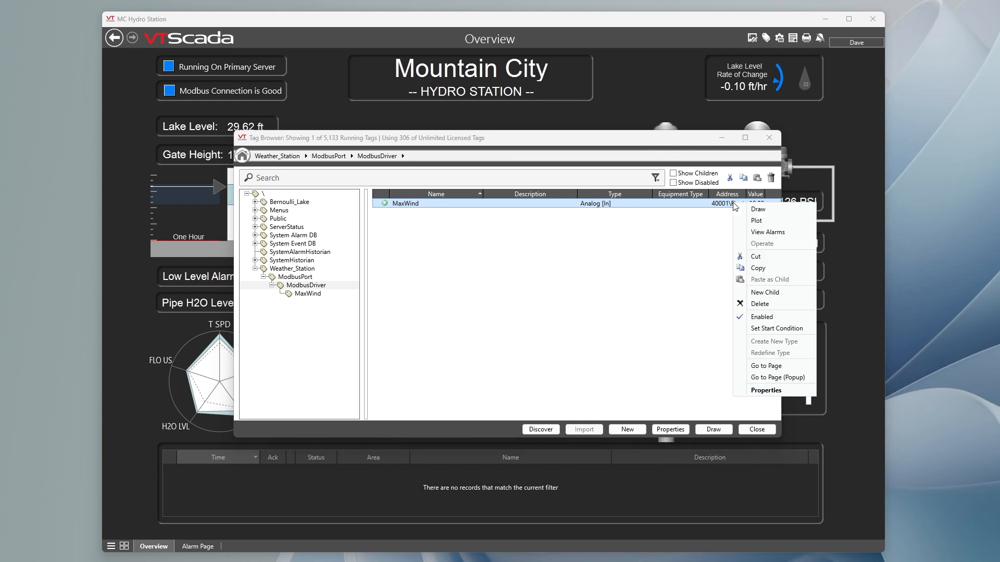
left_click(762, 213)
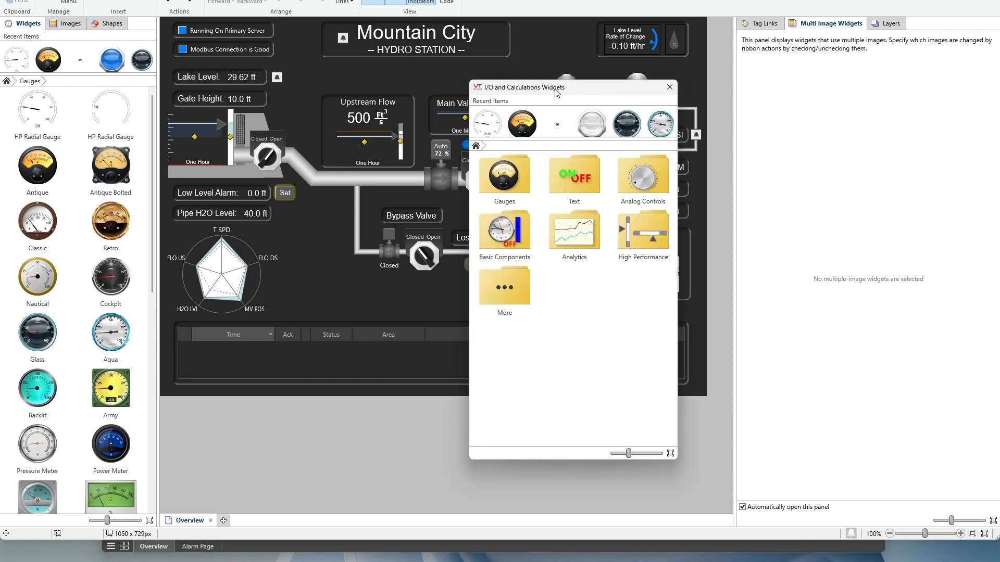
left_click_drag(485, 125, 542, 67)
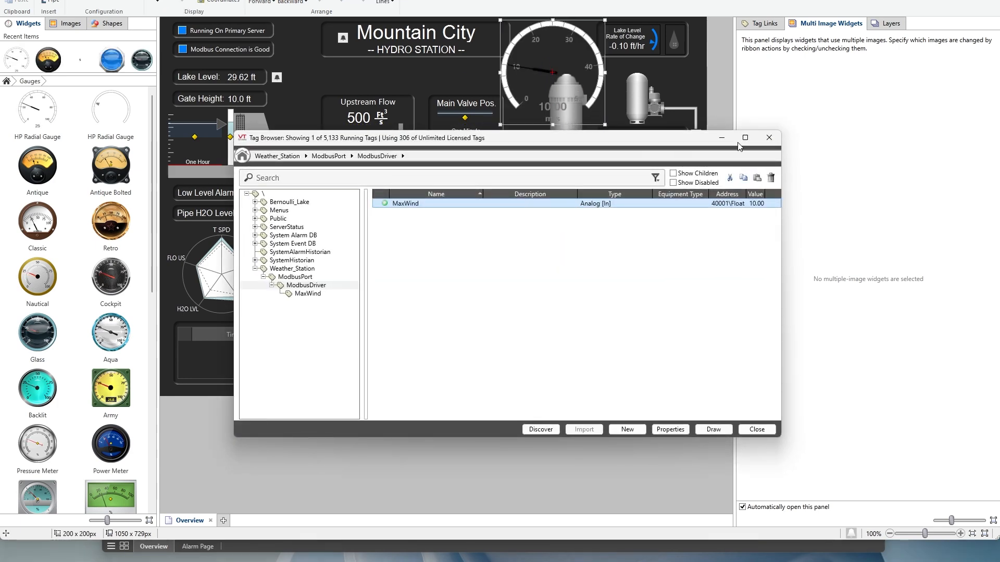
- Close the Tag Browser and resize the MaxWind gauge to about 122 x 121 px between the title and the Lake Level Rate of Change display
left_click(769, 138)
left_click_drag(604, 124, 575, 68)
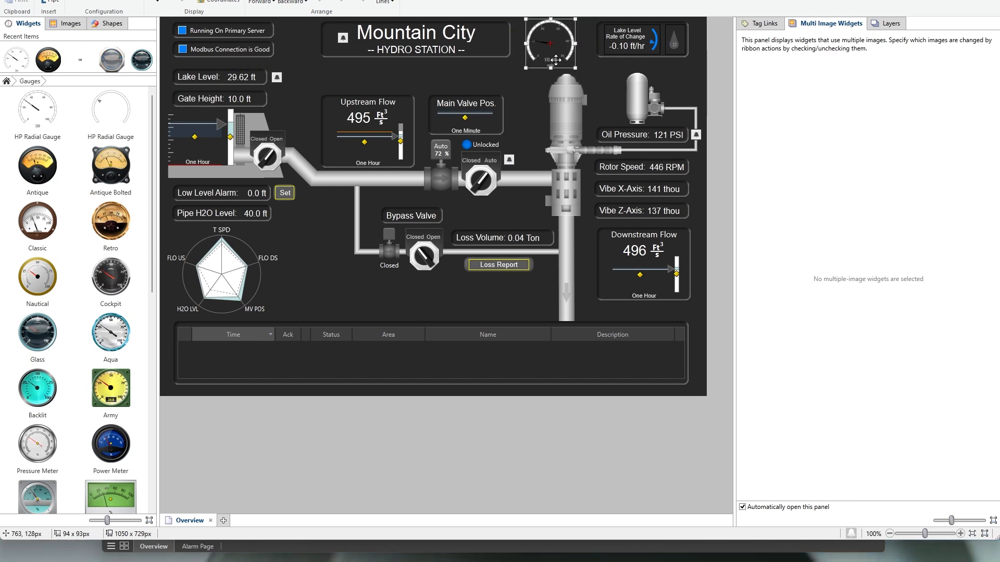
left_click_drag(575, 67, 565, 48)
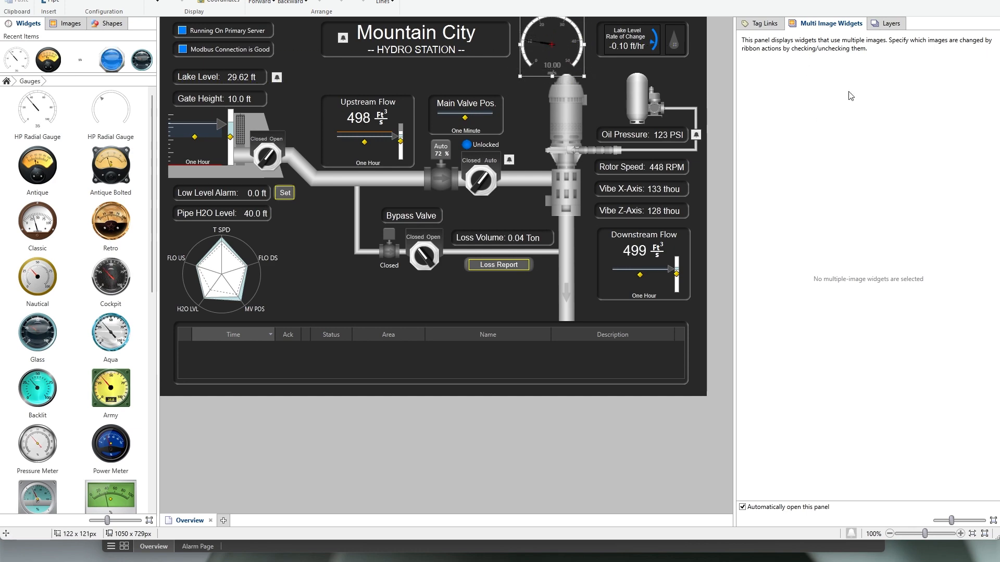